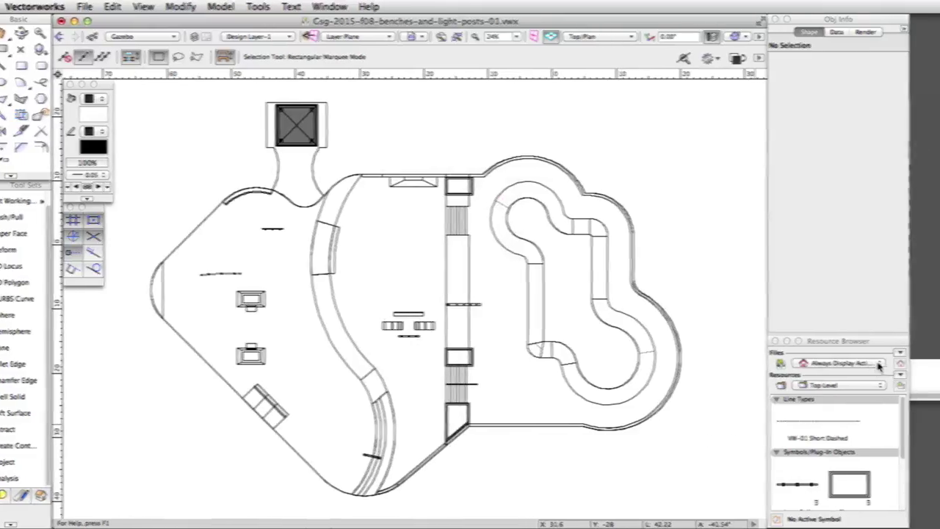
Bring up the Resource Browser's Files favorites menu to load resources from another file.
{"action": "left_click", "coordinate": [931, 353]}
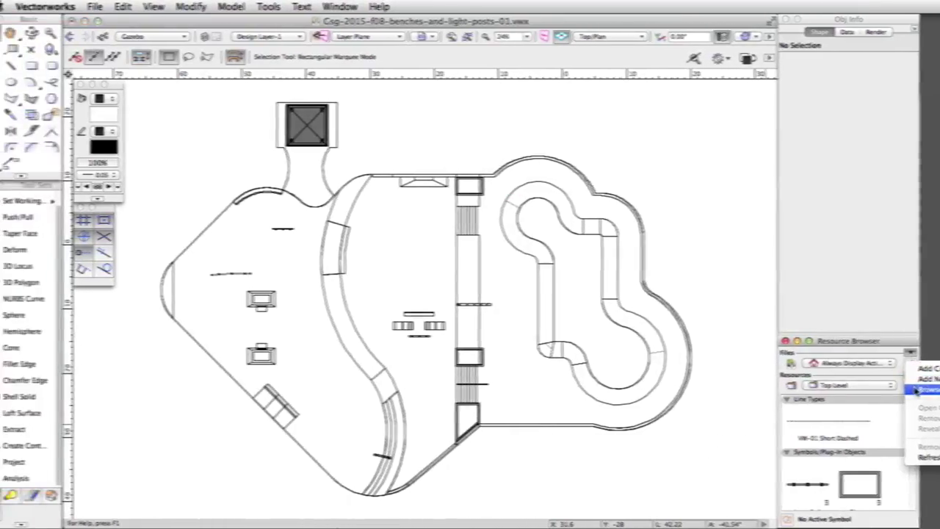
Open Skatepark Symbols.vwx from Downloads in the Resource Browser.
{"action": "left_click", "coordinate": [839, 390]}
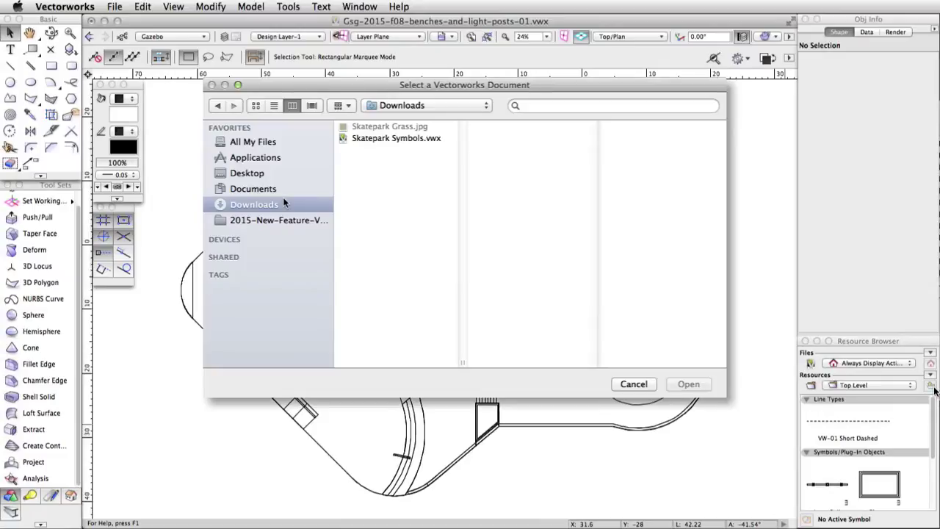
{"action": "left_click", "coordinate": [380, 139]}
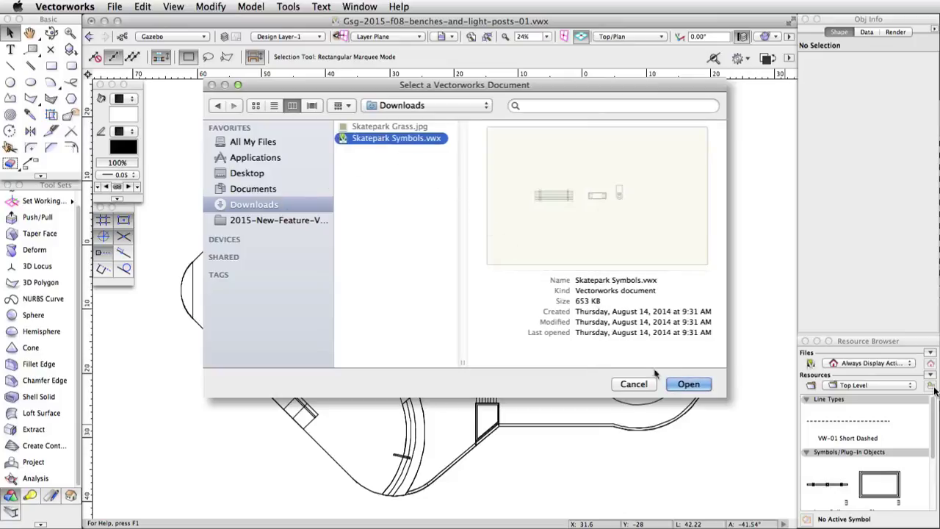
{"action": "left_click", "coordinate": [686, 384]}
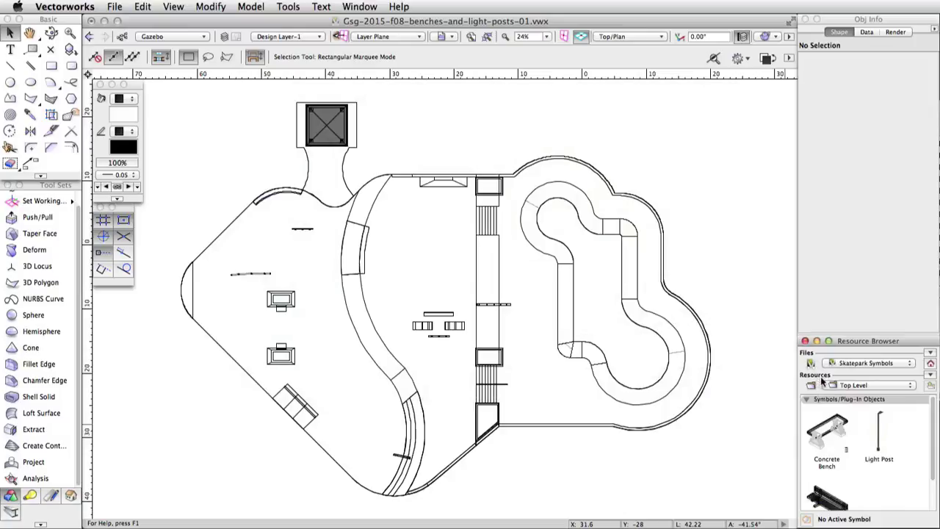
Select the Concrete Bench, Light Post and Wooden Bench symbols and bring up their context menu.
{"action": "scroll", "coordinate": [934, 434], "scroll_direction": "down", "scroll_amount": 2}
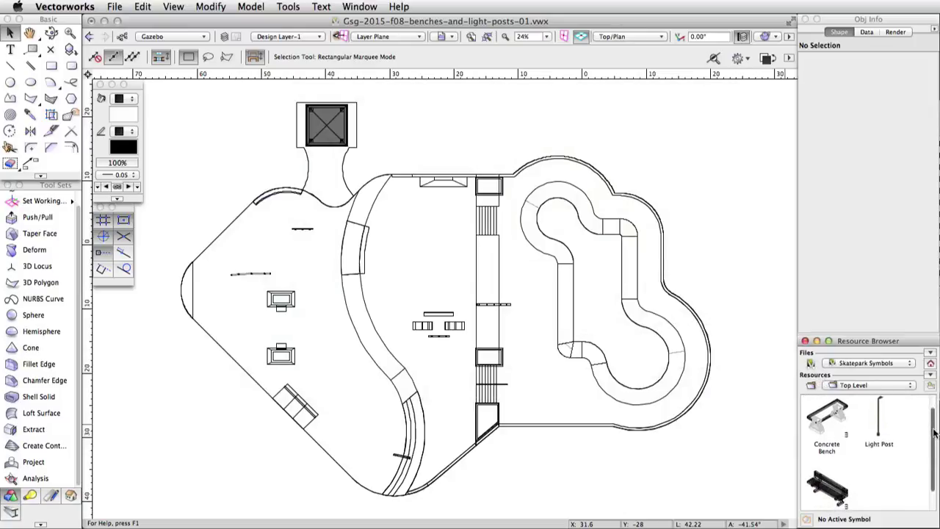
{"action": "mouse_move", "coordinate": [935, 433]}
{"action": "left_mouse_down"}
{"action": "mouse_move", "coordinate": [934, 453]}
{"action": "mouse_move", "coordinate": [934, 420]}
{"action": "left_mouse_up"}
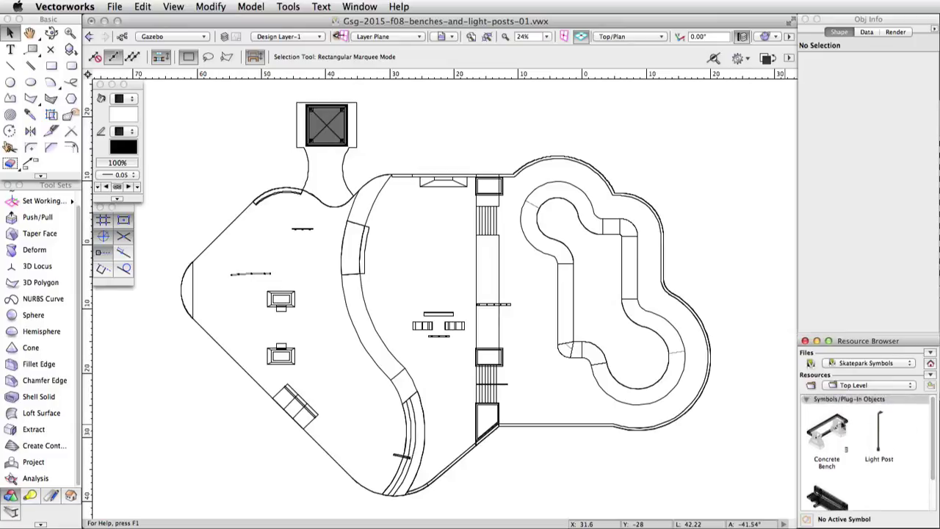
{"action": "left_click", "coordinate": [830, 432]}
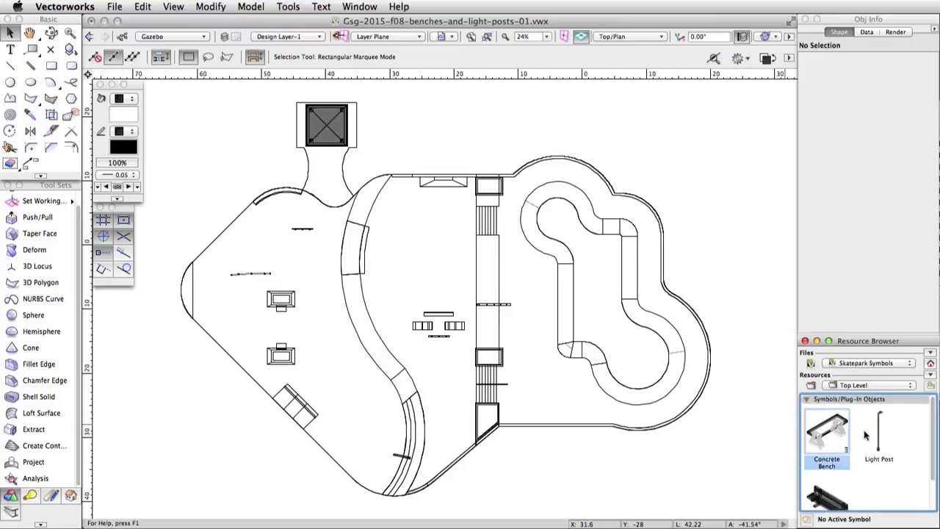
{"action": "left_click_drag", "start_coordinate": [933, 456], "coordinate": [933, 460]}
{"action": "left_click", "coordinate": [826, 491]}
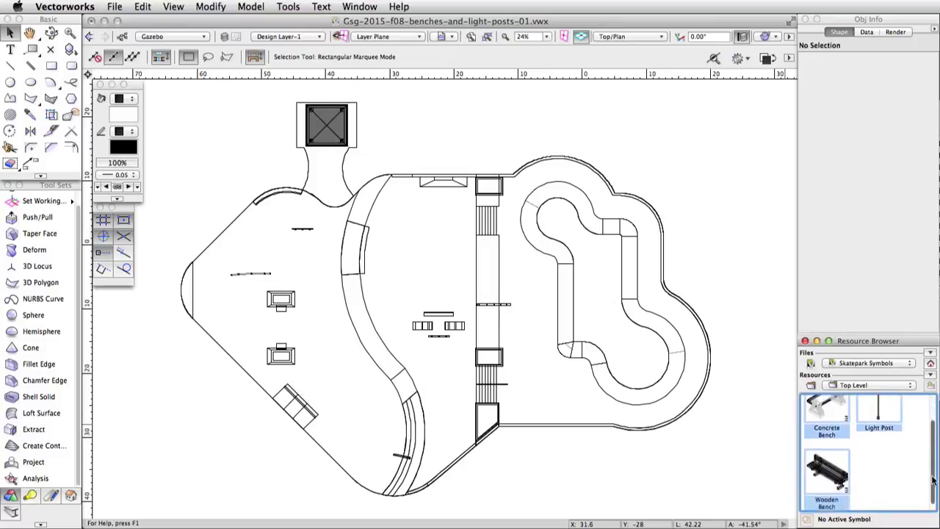
{"action": "right_click", "coordinate": [809, 400]}
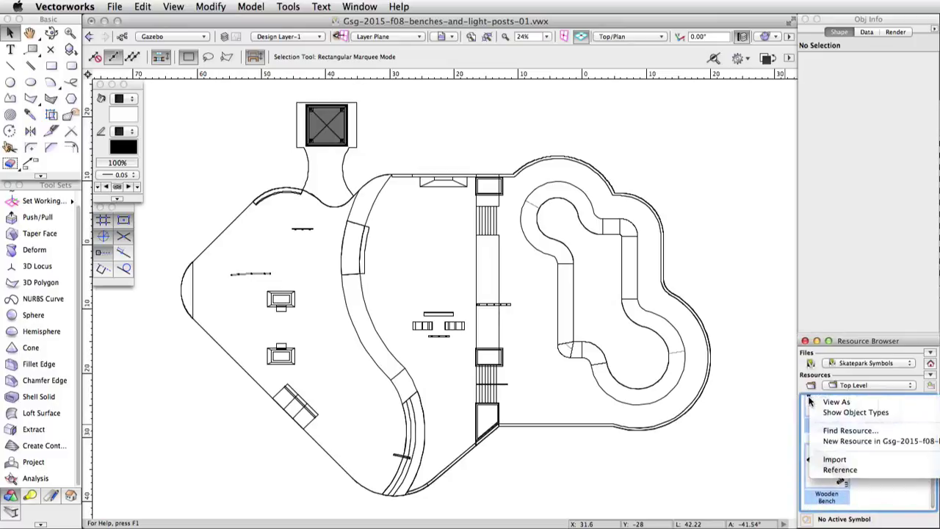
Import the three symbols into the drawing with Preserve folder hierarchy kept on.
{"action": "left_click", "coordinate": [852, 461]}
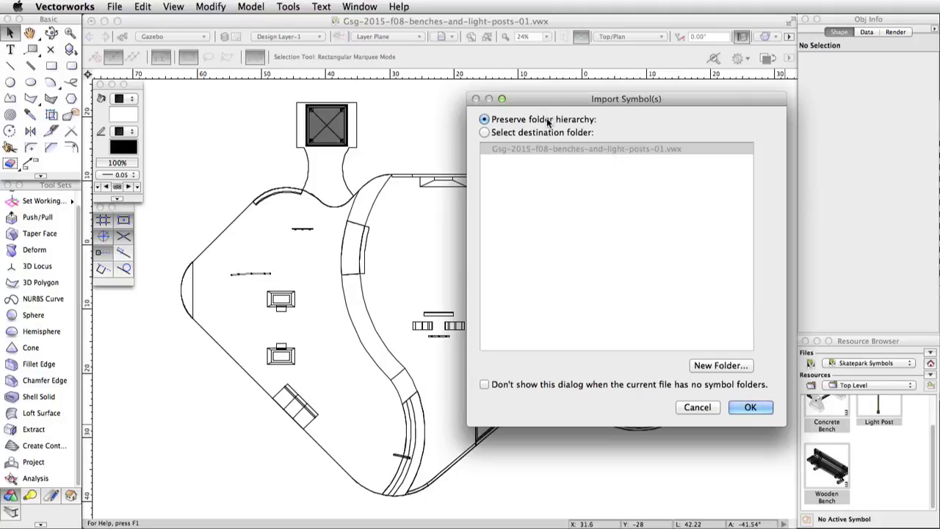
{"action": "left_click", "coordinate": [747, 406]}
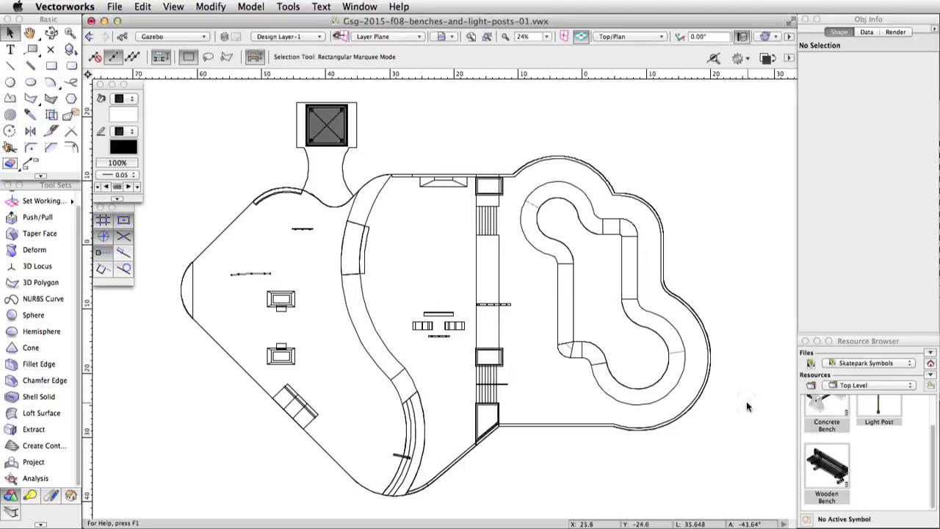
List the current file's resources, then add a class named 'Benches' as the active class.
{"action": "left_click", "coordinate": [929, 366]}
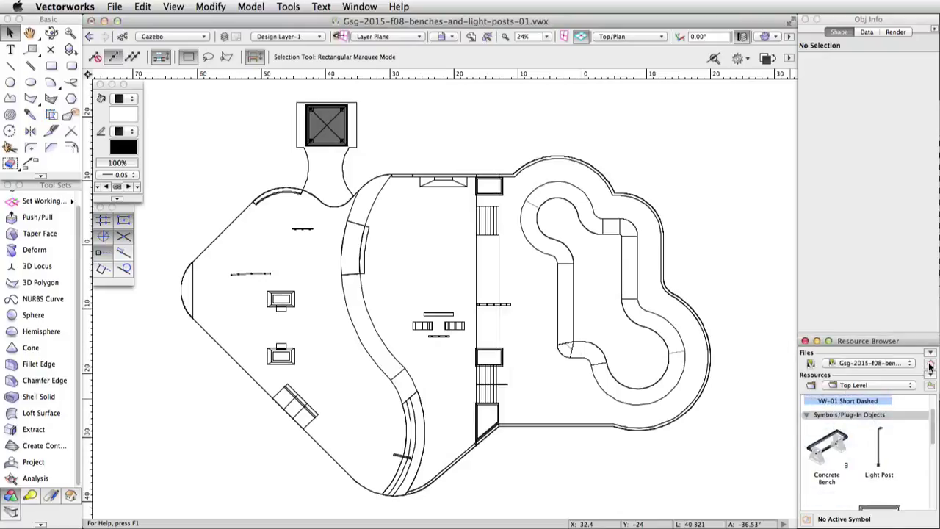
{"action": "mouse_move", "coordinate": [933, 421]}
{"action": "left_mouse_down"}
{"action": "mouse_move", "coordinate": [933, 476]}
{"action": "mouse_move", "coordinate": [930, 423]}
{"action": "left_mouse_up"}
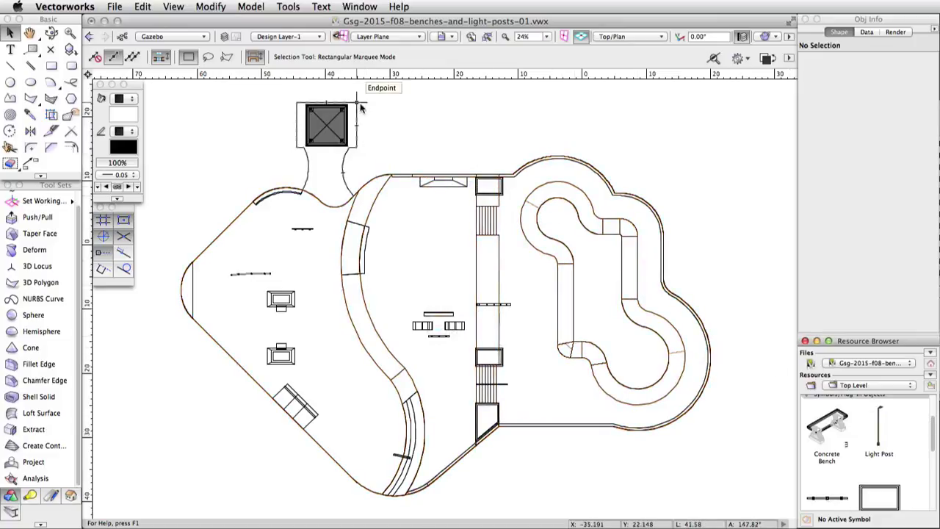
{"action": "left_click", "coordinate": [163, 37]}
{"action": "left_click", "coordinate": [165, 48]}
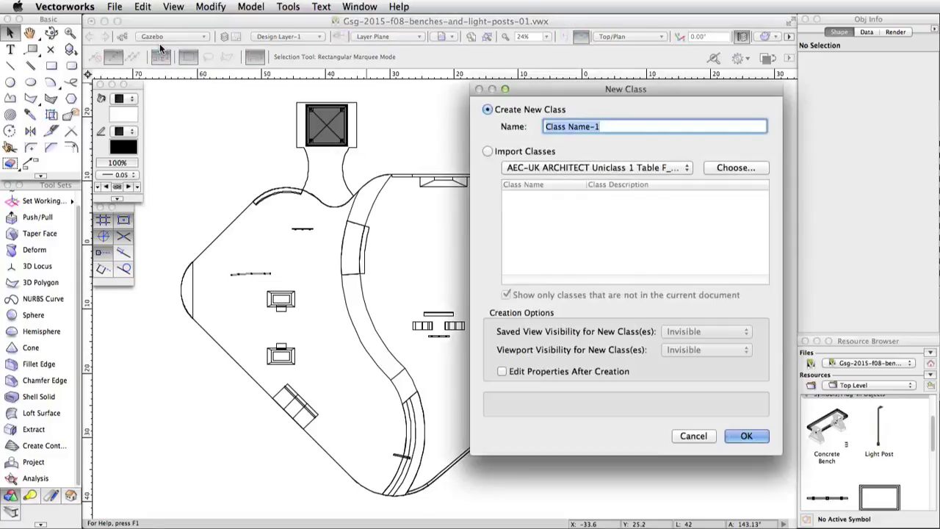
{"action": "type", "text": "Benches"}
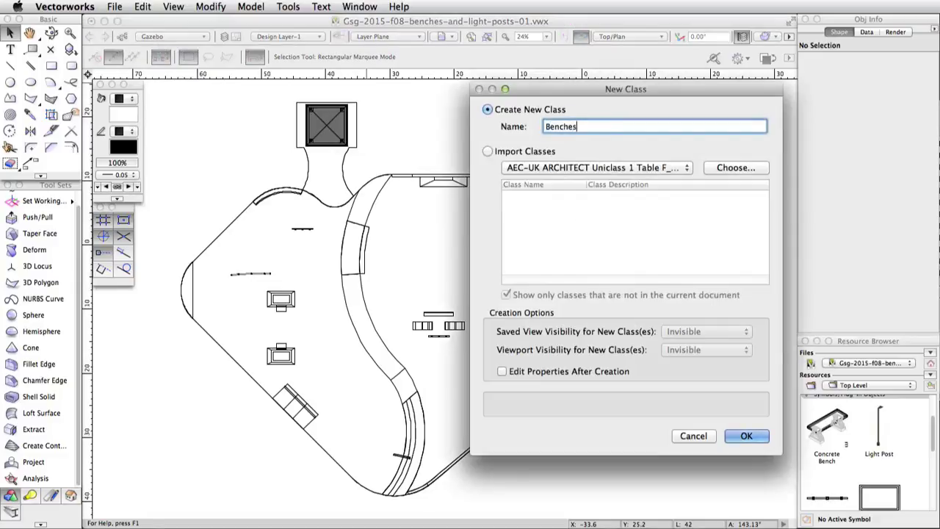
{"action": "key", "text": "Return"}
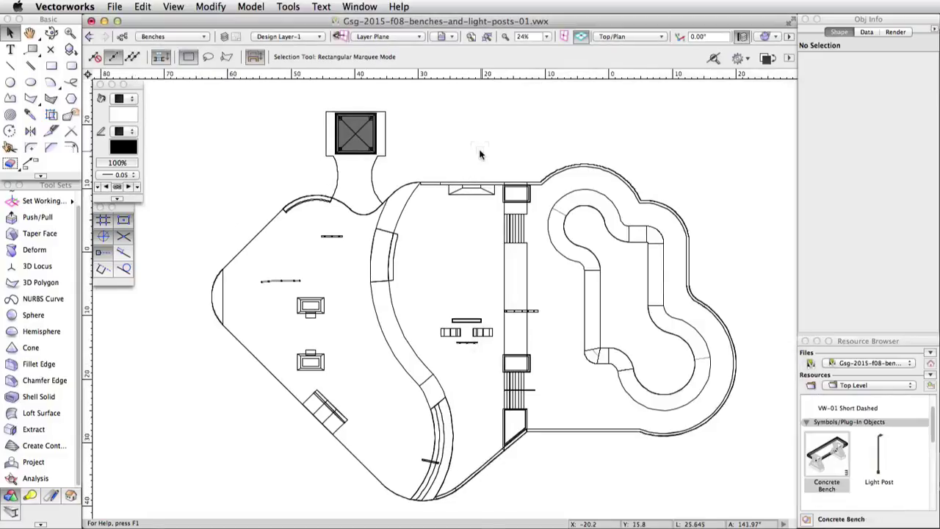
Switch to the Left Isometric view and zoom in on the gazebo.
{"action": "left_click", "coordinate": [617, 37]}
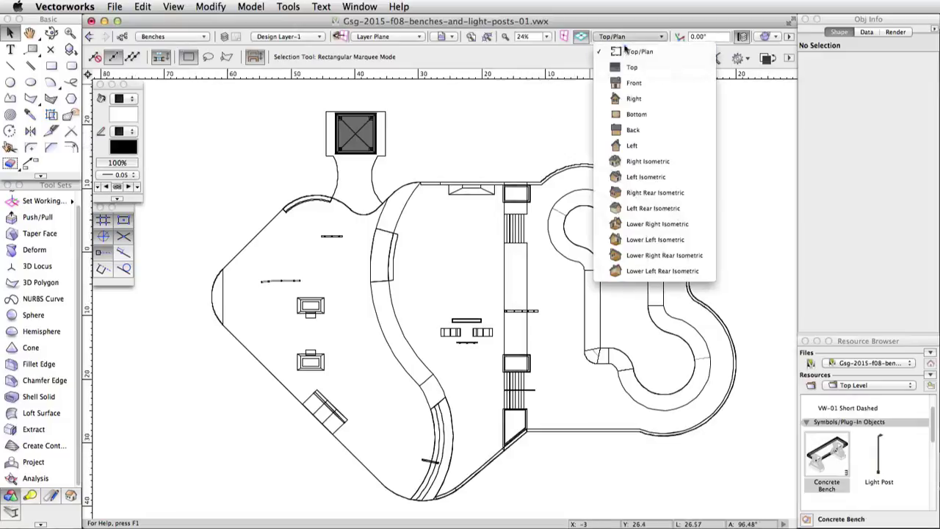
{"action": "left_click", "coordinate": [643, 177]}
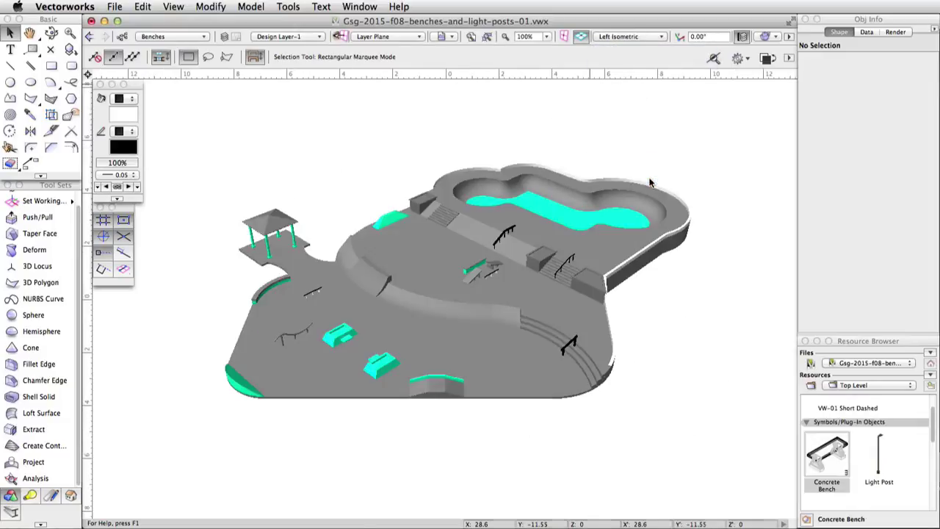
{"action": "scroll", "coordinate": [220, 232], "scroll_direction": "up", "scroll_amount": 4}
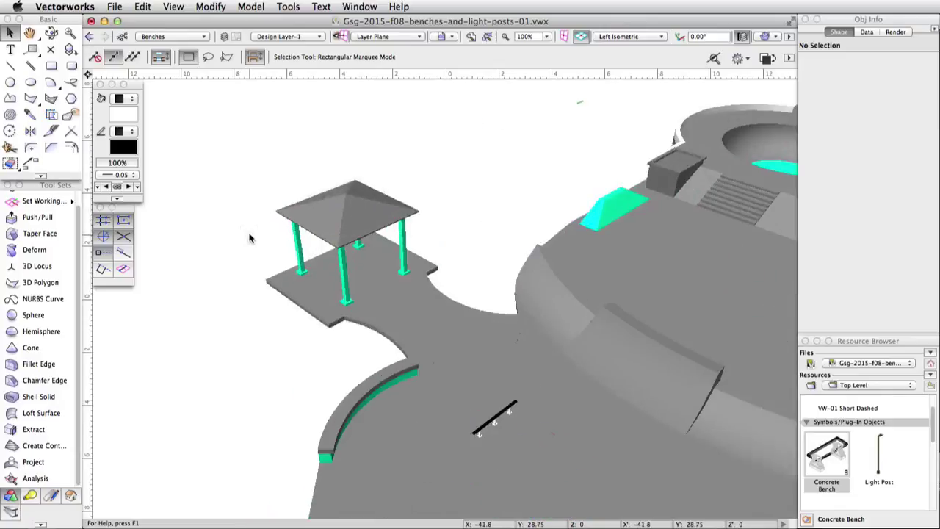
{"action": "scroll", "coordinate": [250, 242], "scroll_direction": "up", "scroll_amount": 3}
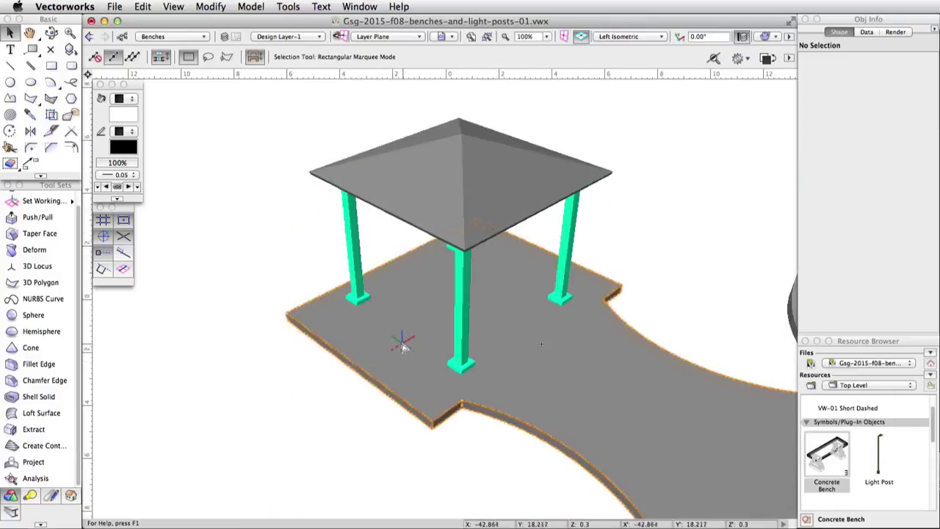
{"action": "scroll", "coordinate": [869, 473], "scroll_direction": "down", "scroll_amount": 5}
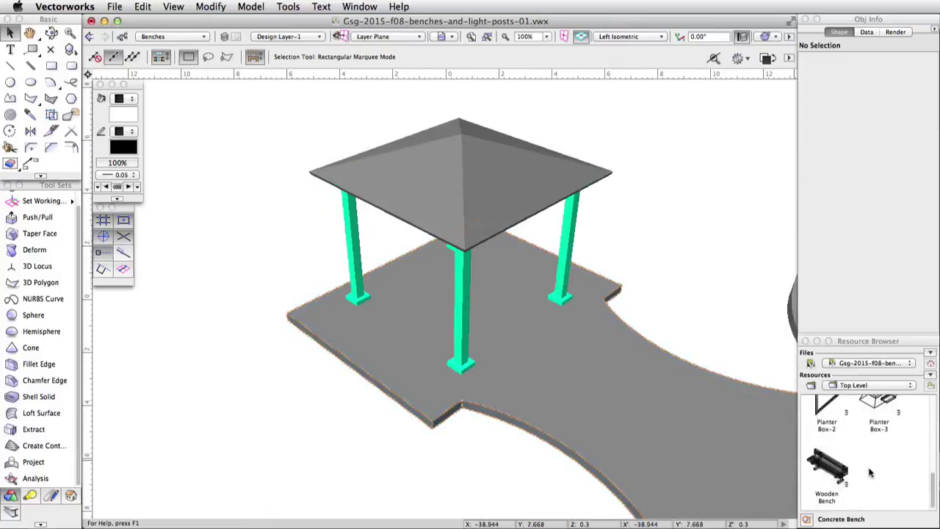
Place a rotated Wooden Bench symbol under the gazebo roof.
{"action": "double_click", "coordinate": [826, 463]}
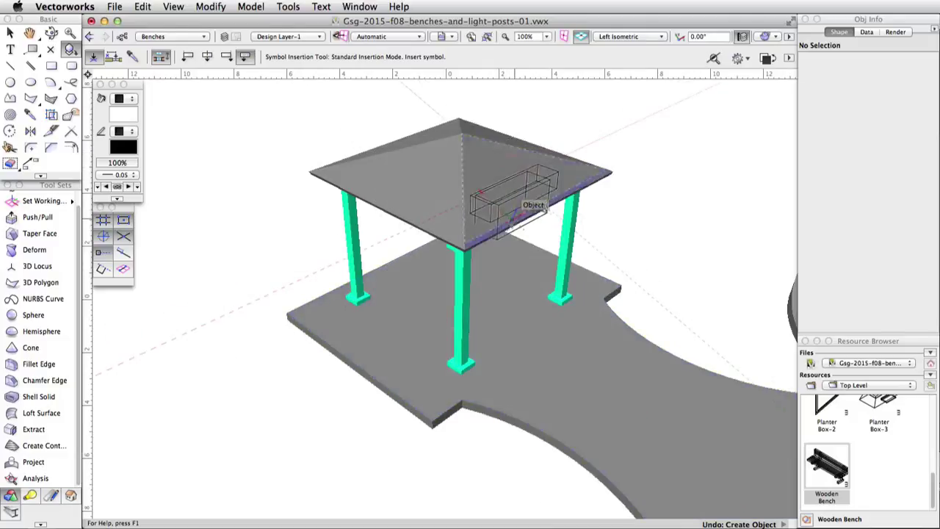
{"action": "left_click", "coordinate": [508, 270]}
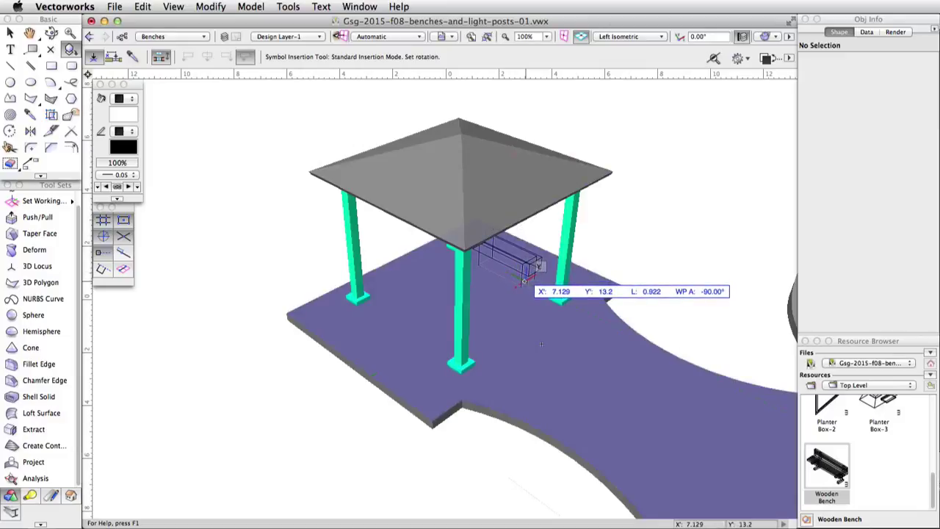
{"action": "left_click", "coordinate": [541, 344]}
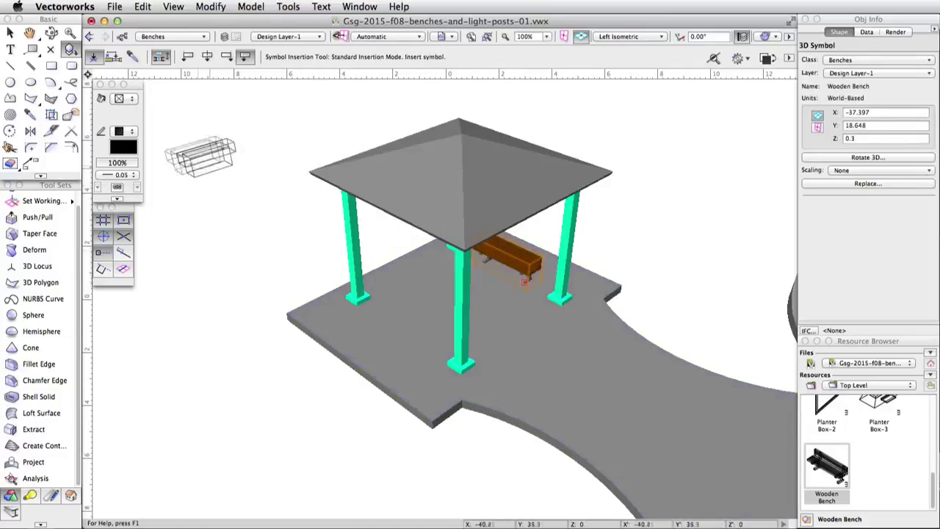
Mirror a duplicate of the bench across an axis through the roof apex.
{"action": "left_click", "coordinate": [31, 130]}
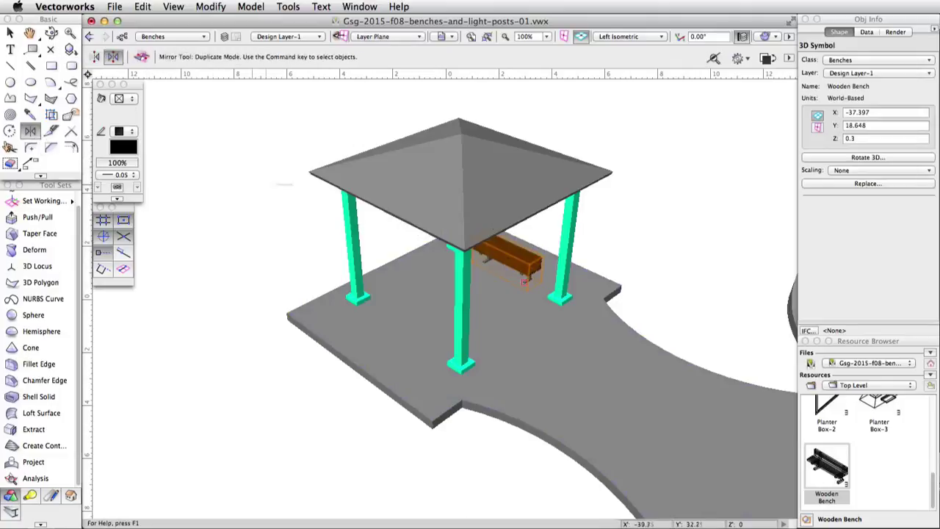
{"action": "left_click", "coordinate": [461, 133]}
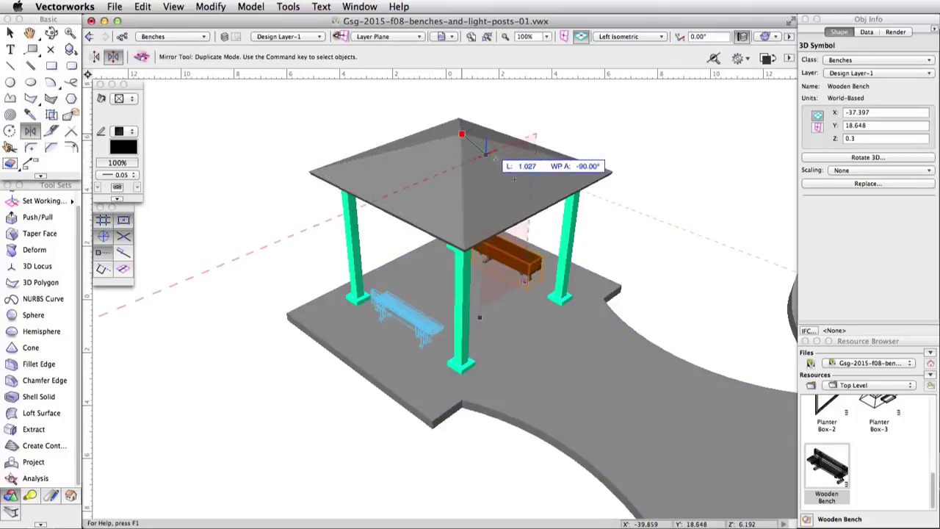
{"action": "left_click", "coordinate": [637, 197]}
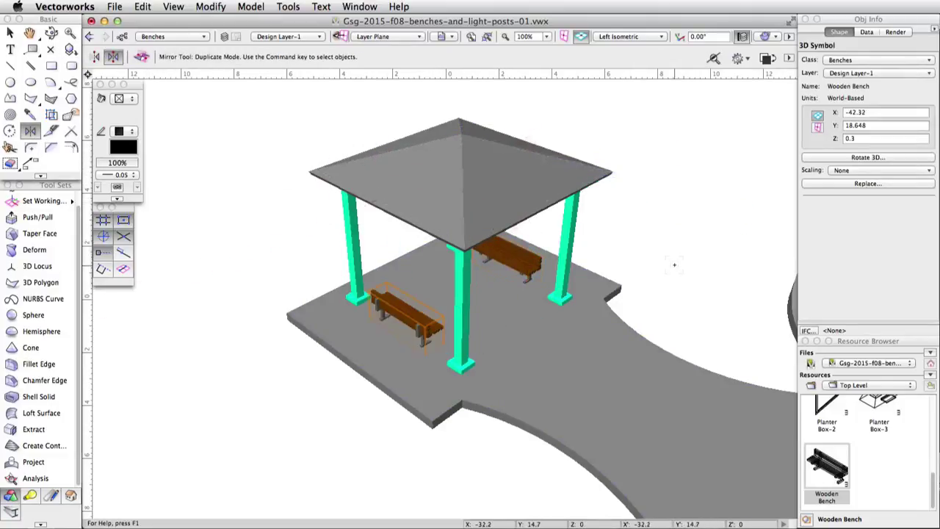
Place three more Wooden Benches around the pool rim, each rotated to follow the rim.
{"action": "key", "text": "x"}
{"action": "scroll", "coordinate": [250, 323], "scroll_direction": "down", "scroll_amount": 5}
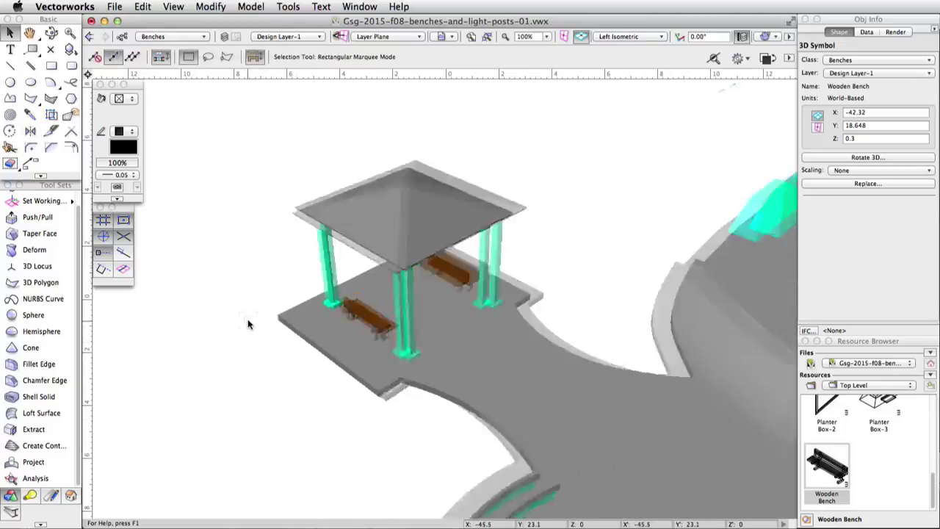
{"action": "scroll", "coordinate": [248, 323], "scroll_direction": "down", "scroll_amount": 3}
{"action": "scroll", "coordinate": [602, 232], "scroll_direction": "up", "scroll_amount": 3}
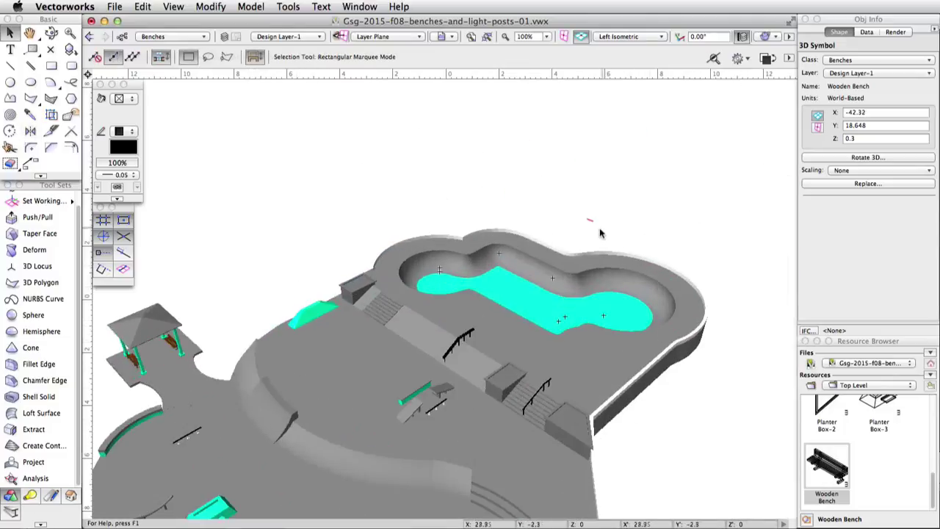
{"action": "scroll", "coordinate": [600, 243], "scroll_direction": "up", "scroll_amount": 2}
{"action": "double_click", "coordinate": [827, 467]}
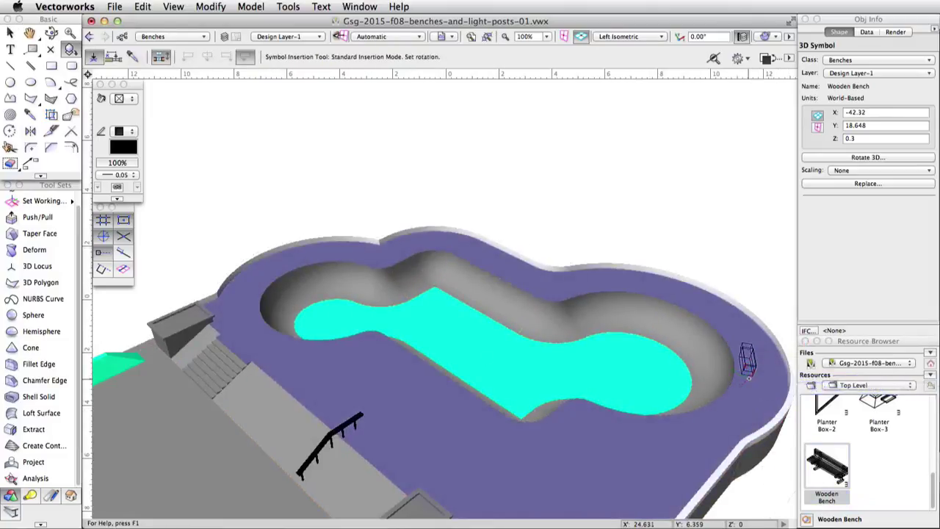
{"action": "left_click", "coordinate": [748, 372]}
{"action": "left_click", "coordinate": [748, 372]}
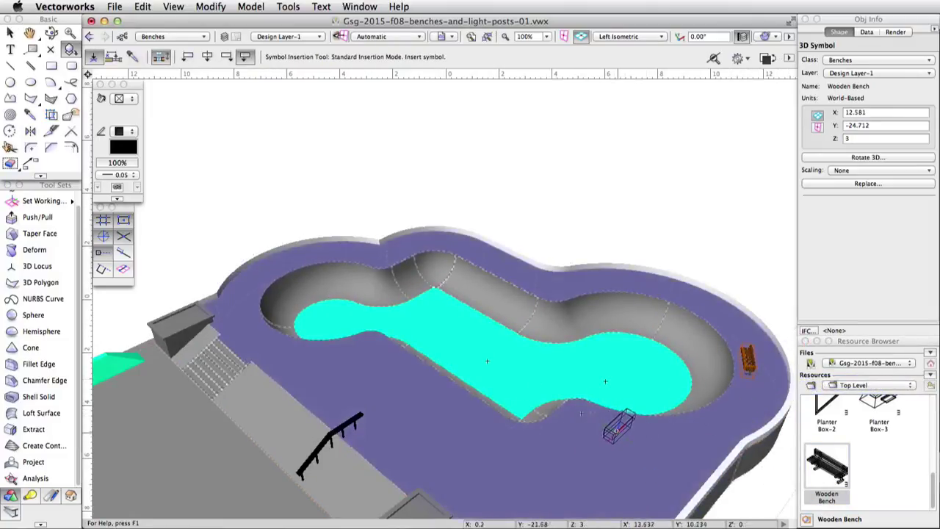
{"action": "left_click", "coordinate": [558, 378]}
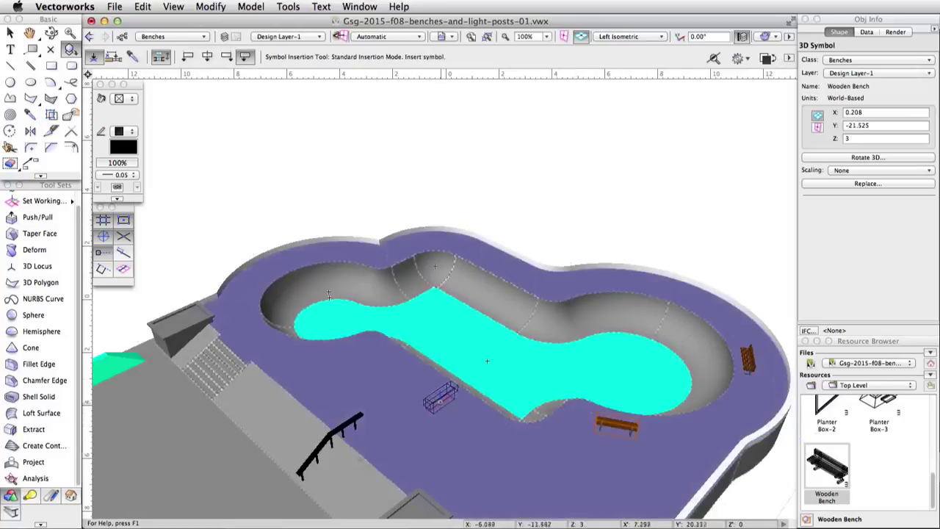
{"action": "left_click", "coordinate": [429, 394]}
{"action": "left_click", "coordinate": [417, 365]}
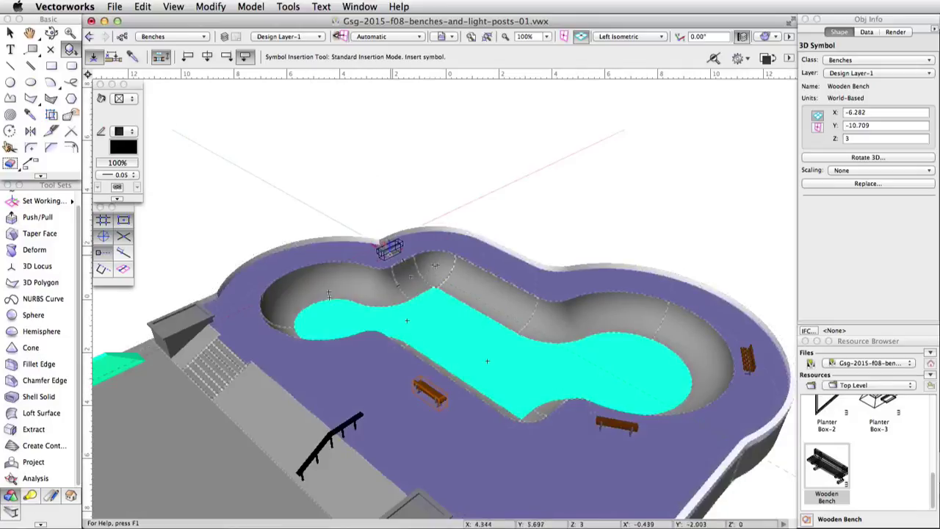
{"action": "left_click", "coordinate": [390, 254]}
{"action": "left_click", "coordinate": [434, 253]}
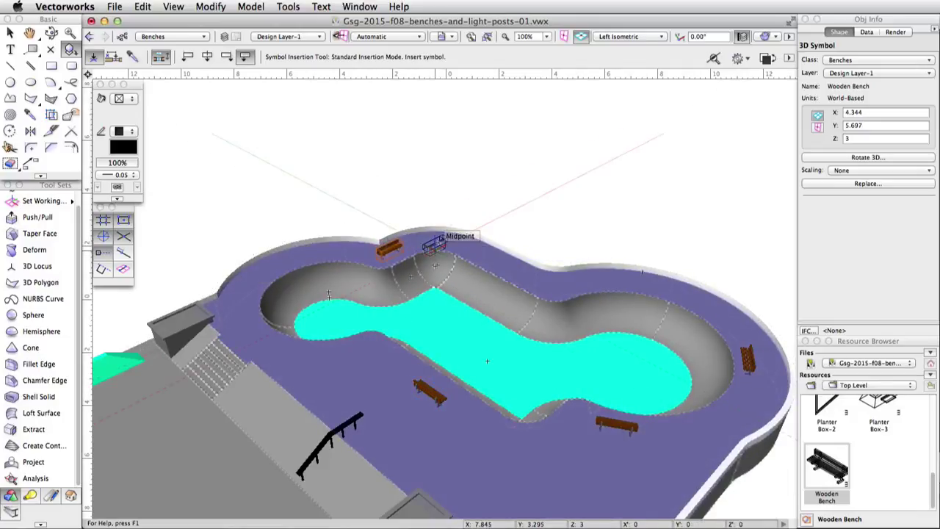
Place three Concrete Benches across the lower skate area, including near the front and left edges.
{"action": "scroll", "coordinate": [497, 232], "scroll_direction": "down", "scroll_amount": 10}
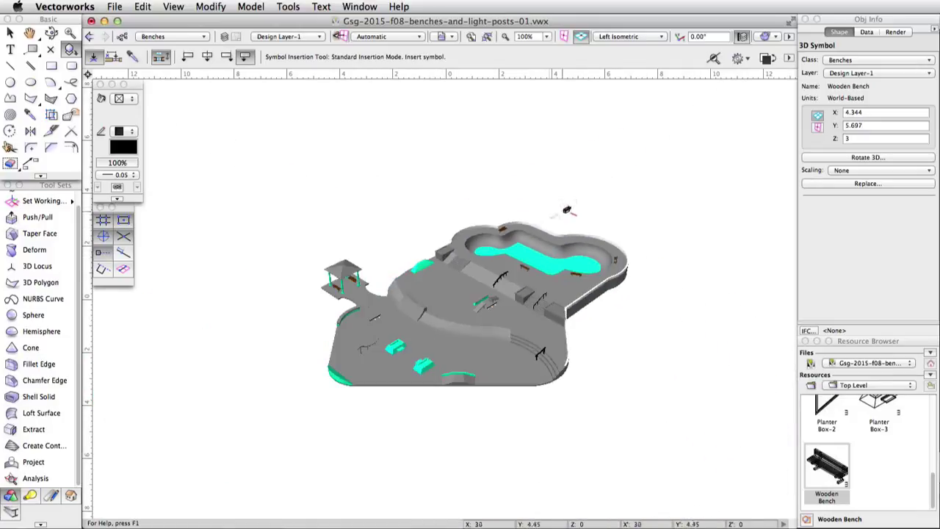
{"action": "scroll", "coordinate": [487, 243], "scroll_direction": "up", "scroll_amount": 5}
{"action": "scroll", "coordinate": [514, 264], "scroll_direction": "down", "scroll_amount": 1}
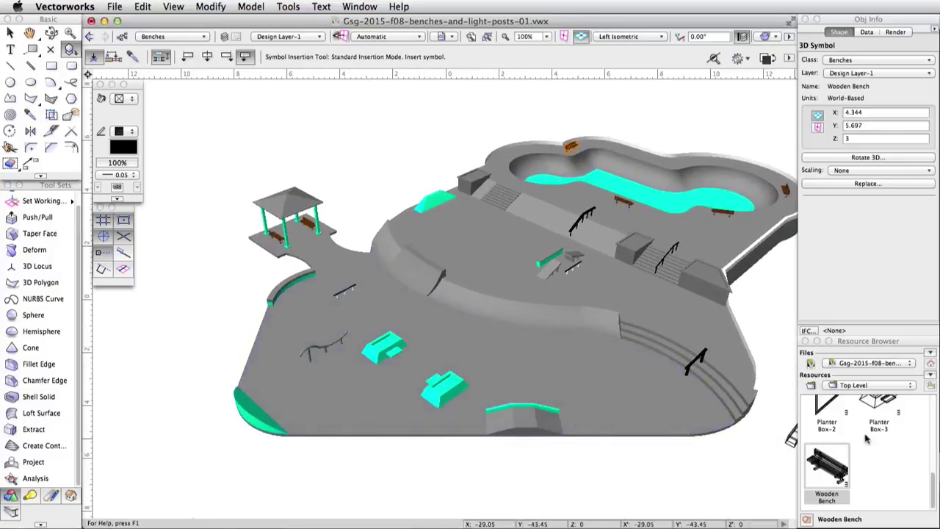
{"action": "scroll", "coordinate": [864, 455], "scroll_direction": "up", "scroll_amount": 2}
{"action": "scroll", "coordinate": [865, 456], "scroll_direction": "up", "scroll_amount": 5}
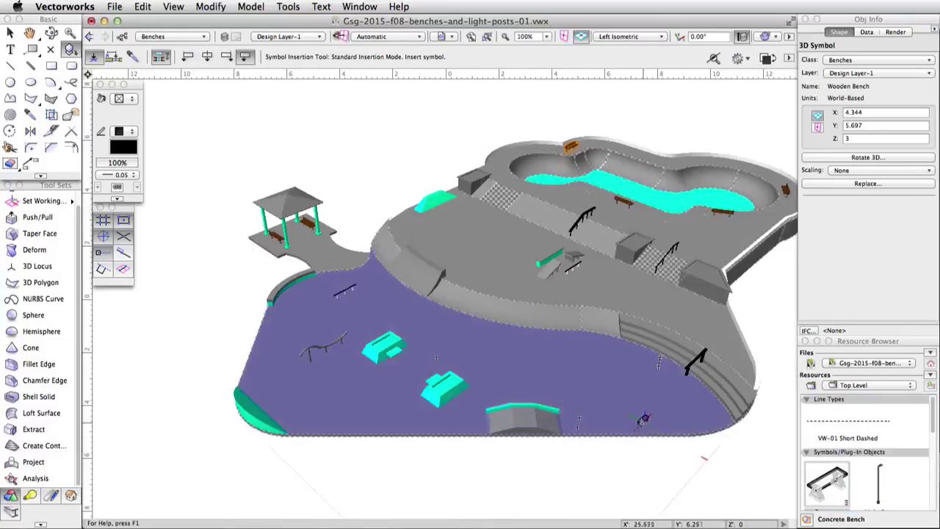
{"action": "left_click", "coordinate": [643, 421]}
{"action": "left_click", "coordinate": [645, 422]}
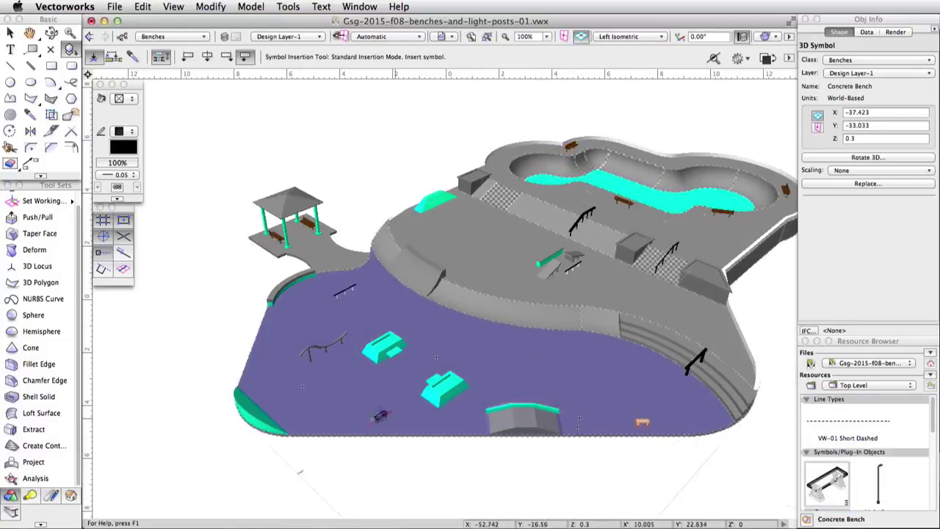
{"action": "left_click", "coordinate": [374, 422]}
{"action": "left_click", "coordinate": [376, 422]}
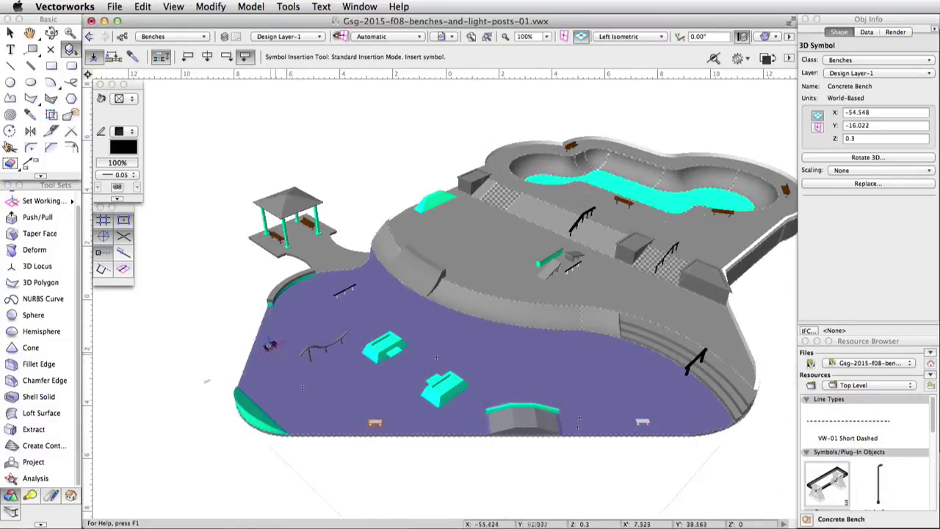
{"action": "left_click", "coordinate": [265, 337]}
{"action": "left_click", "coordinate": [267, 336]}
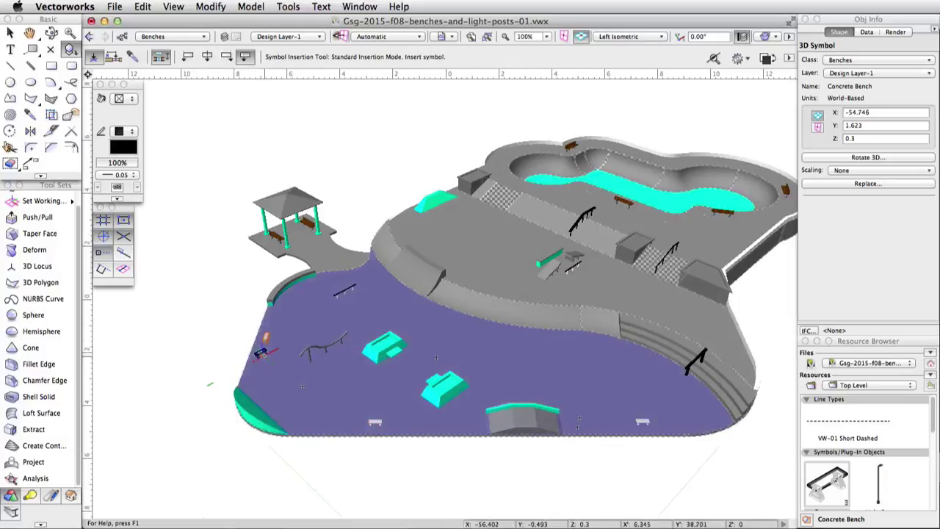
{"action": "key", "text": "x"}
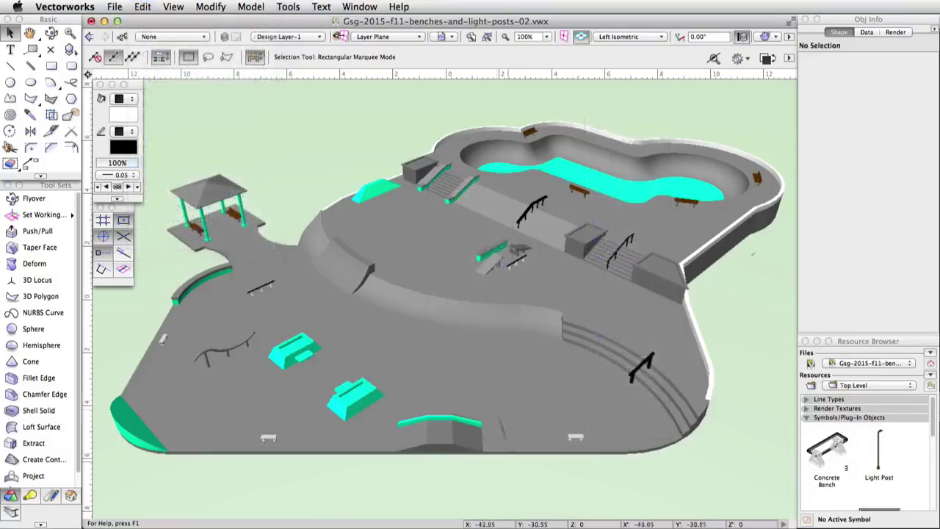
Add a class named 'Light Posts' and set it as the active class.
{"action": "left_click", "coordinate": [180, 37]}
{"action": "left_click", "coordinate": [184, 38]}
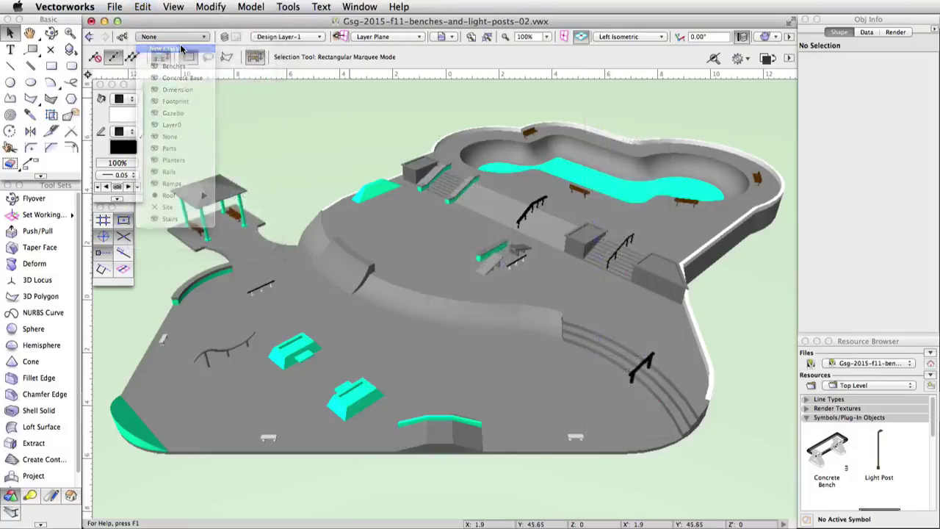
{"action": "type", "text": "Lig"}
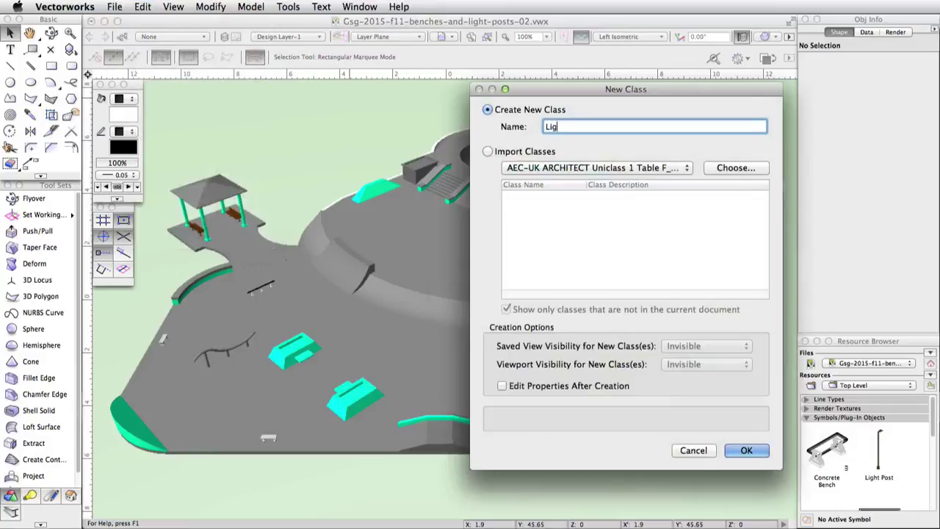
{"action": "type", "text": "ht Posts"}
{"action": "key", "text": "Return"}
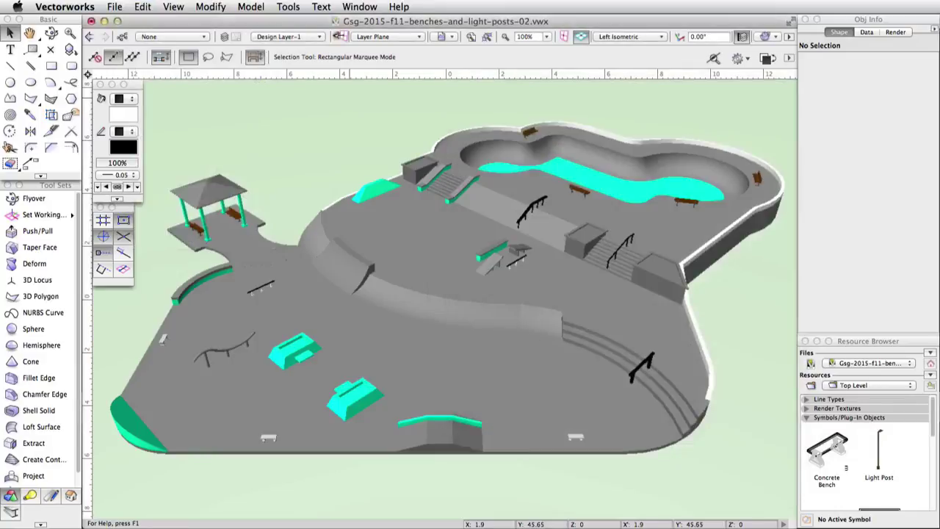
{"action": "left_click", "coordinate": [176, 37]}
{"action": "left_click", "coordinate": [183, 133]}
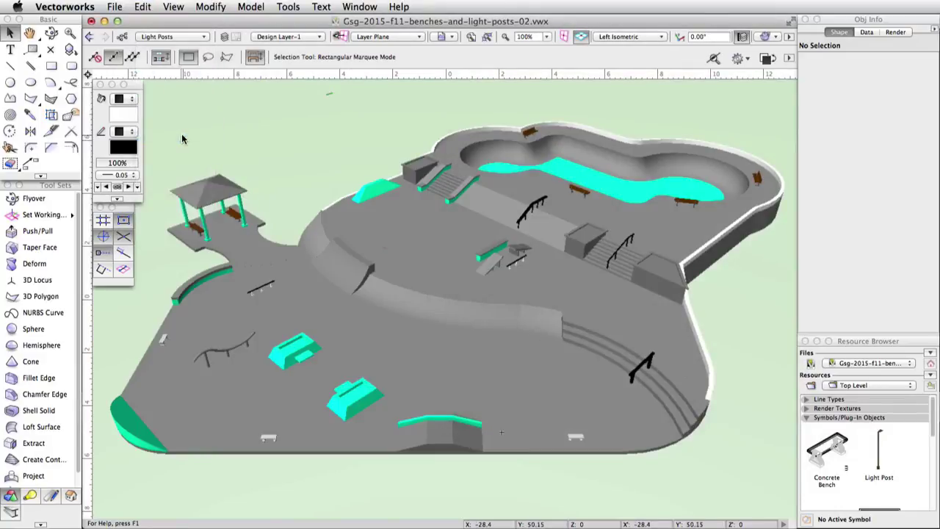
In Top/Plan view, place a Light Post at X -21.75, Y 13.5, rotated -180°.
{"action": "left_click", "coordinate": [620, 37]}
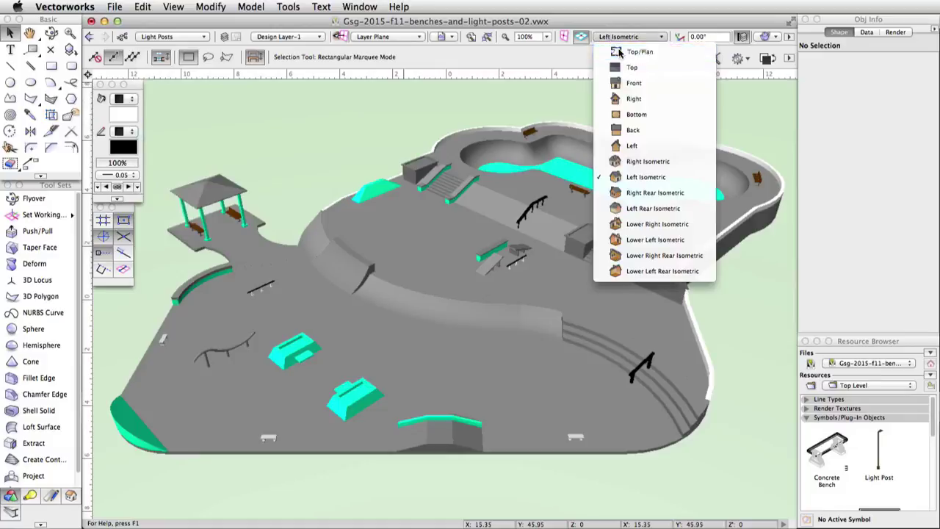
{"action": "left_click", "coordinate": [617, 52]}
{"action": "scroll", "coordinate": [345, 107], "scroll_direction": "up", "scroll_amount": 3}
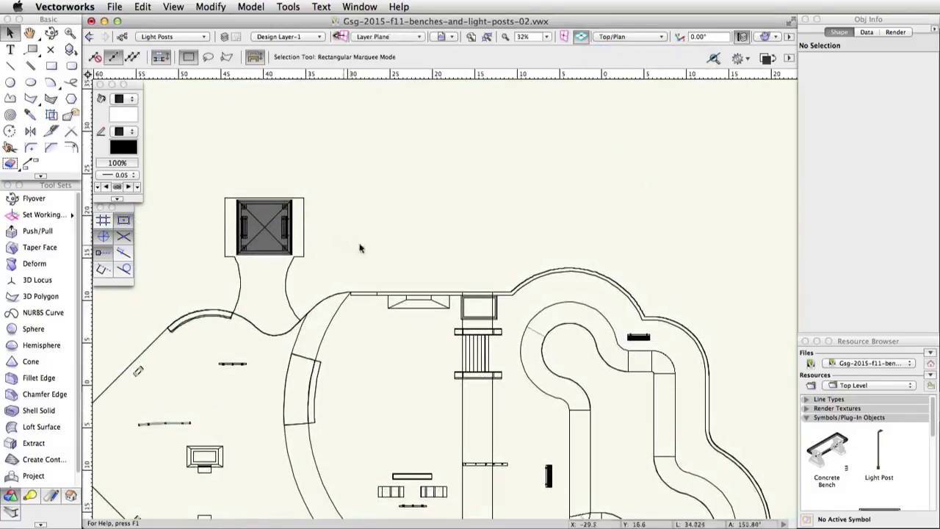
{"action": "scroll", "coordinate": [389, 229], "scroll_direction": "up", "scroll_amount": 4}
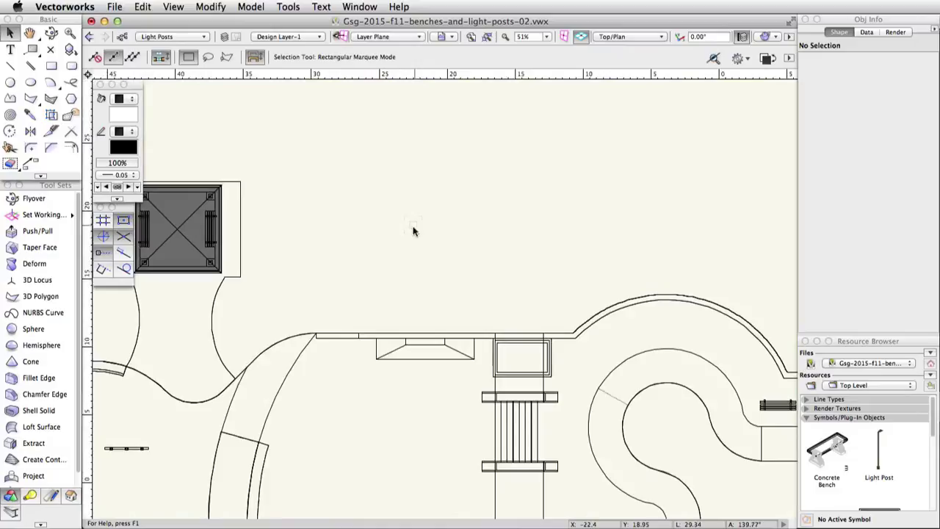
{"action": "scroll", "coordinate": [416, 261], "scroll_direction": "up", "scroll_amount": 4}
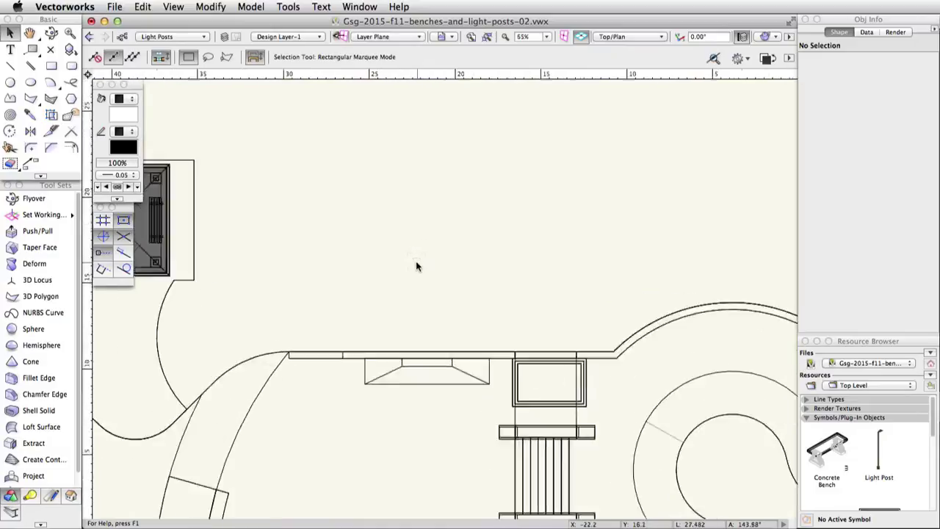
{"action": "double_click", "coordinate": [878, 459]}
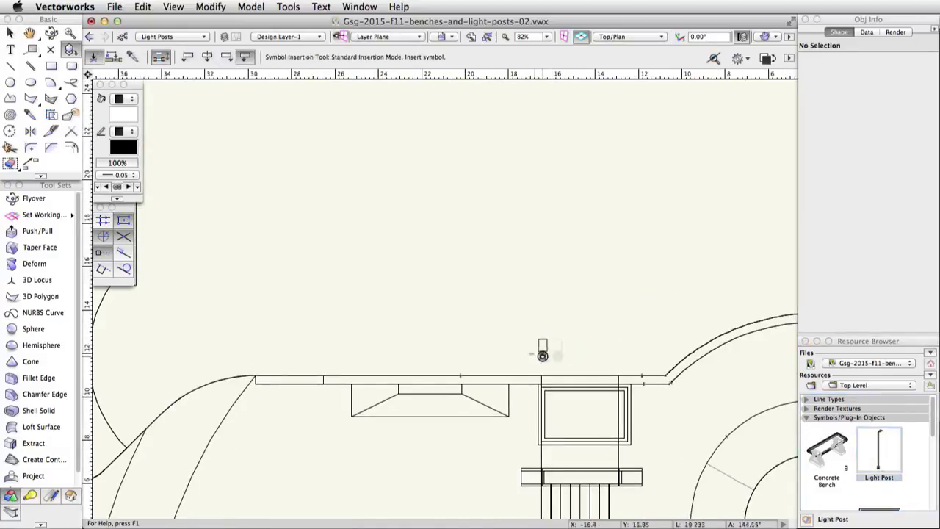
{"action": "left_click", "coordinate": [426, 319]}
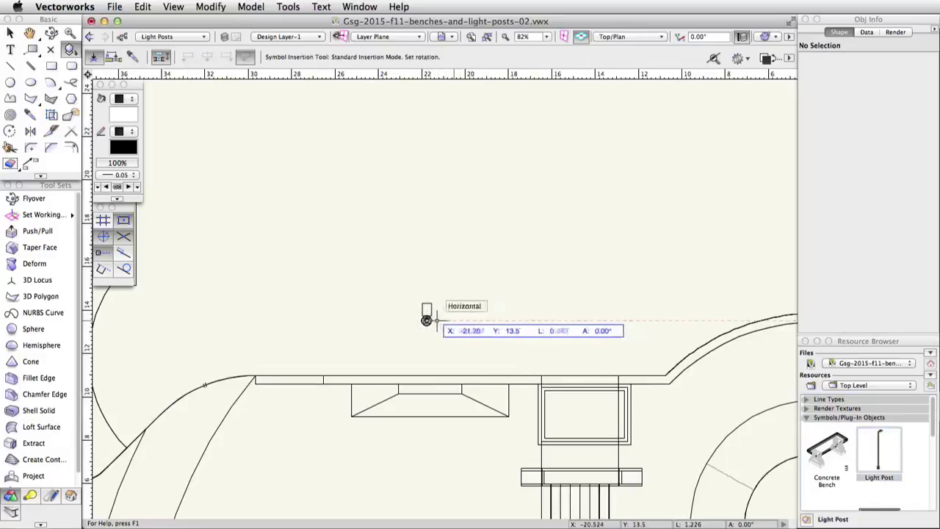
{"action": "left_click", "coordinate": [389, 320]}
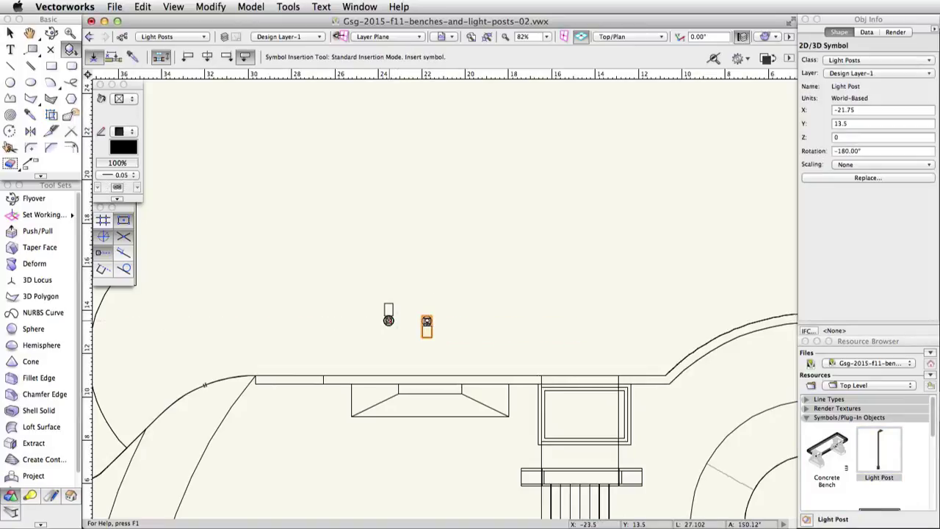
{"action": "key", "text": "x"}
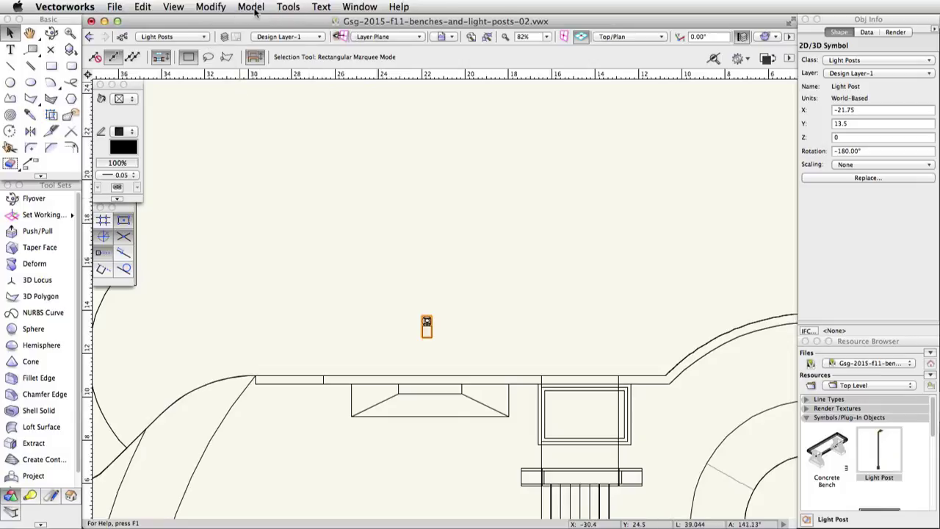
{"action": "left_click", "coordinate": [287, 8]}
{"action": "left_click", "coordinate": [291, 25]}
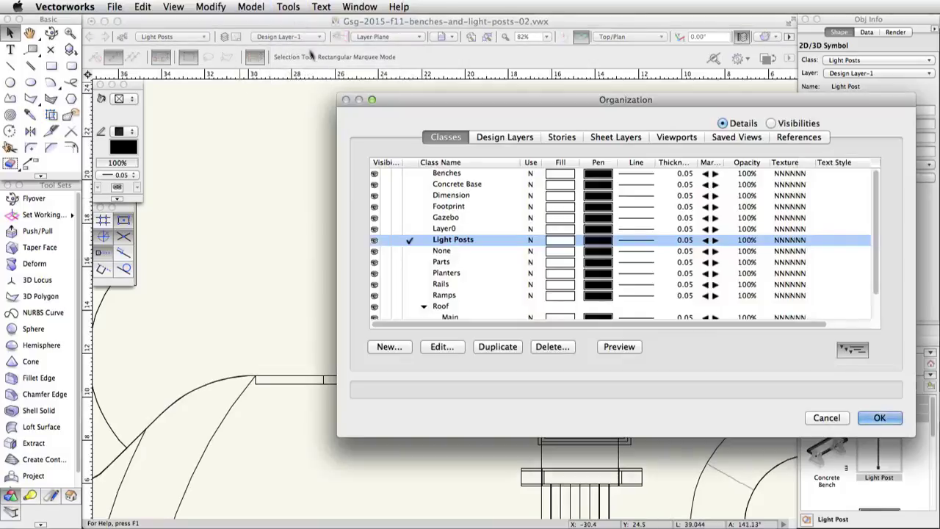
{"action": "scroll", "coordinate": [400, 274], "scroll_direction": "down", "scroll_amount": 3}
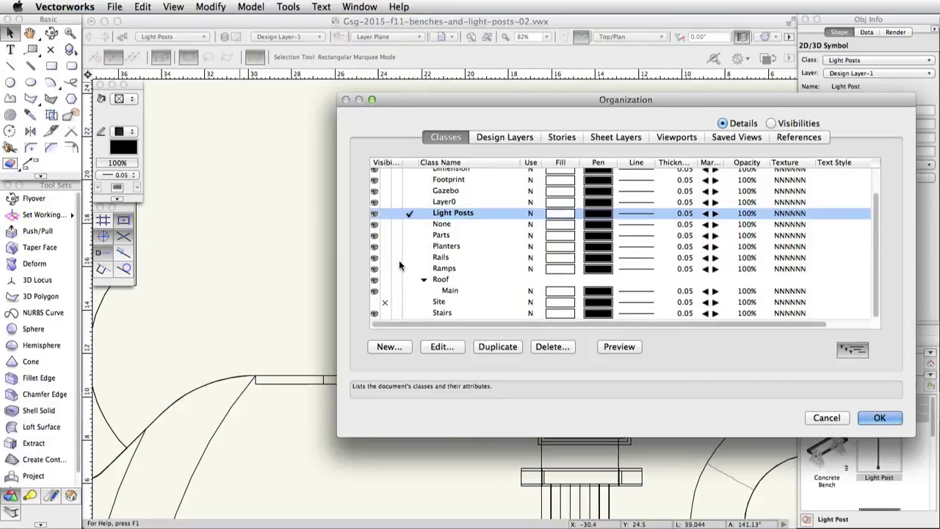
{"action": "left_click", "coordinate": [384, 257]}
{"action": "left_click", "coordinate": [878, 418]}
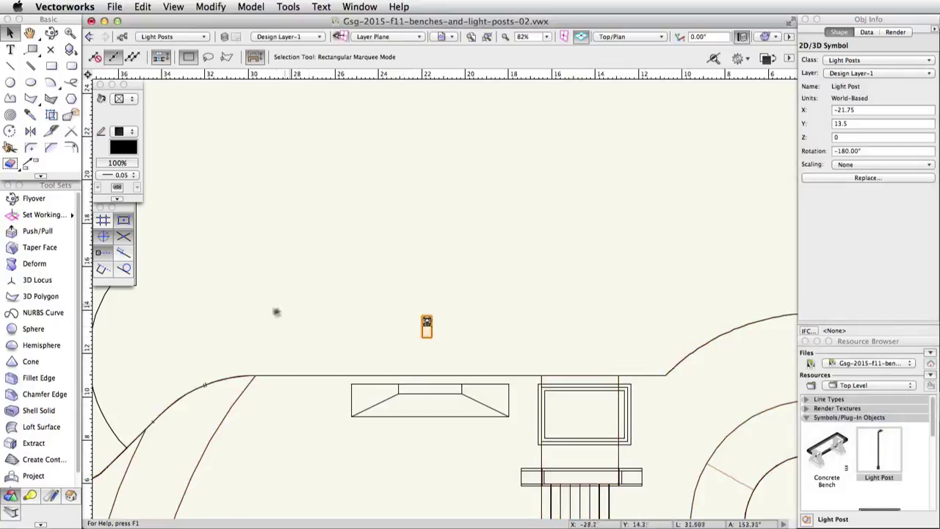
Set the Extract tool to Extract Curve mode with Select Tangent Entities on and Select Faces off.
{"action": "left_click", "coordinate": [36, 442]}
{"action": "left_click", "coordinate": [140, 56]}
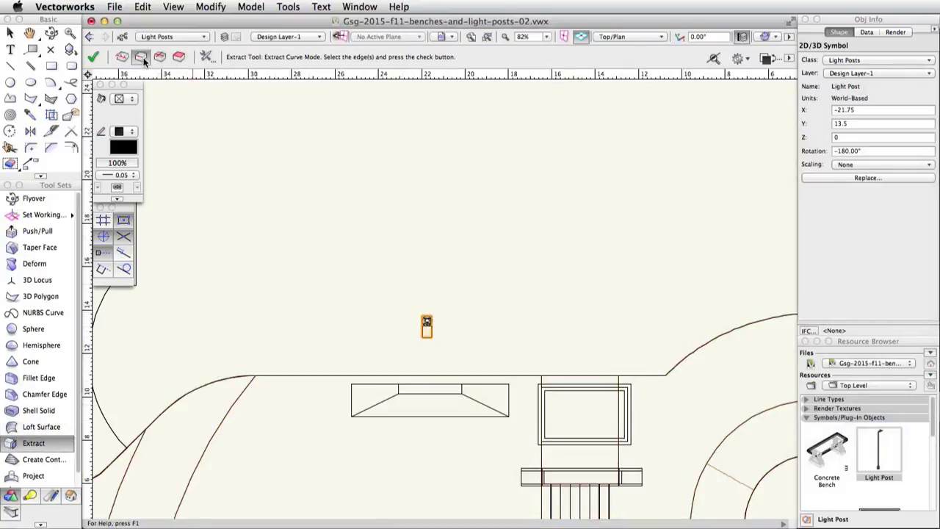
{"action": "left_click", "coordinate": [206, 57]}
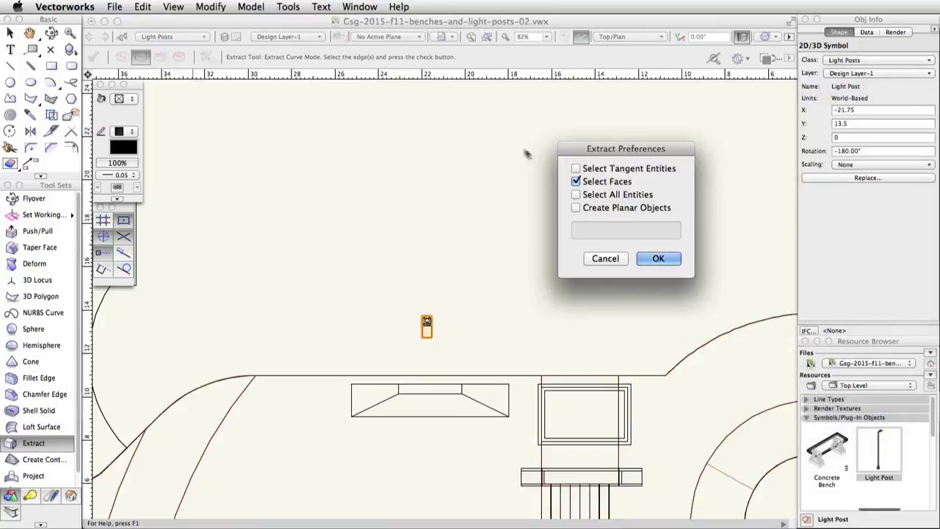
{"action": "left_click", "coordinate": [584, 169]}
{"action": "left_click", "coordinate": [590, 182]}
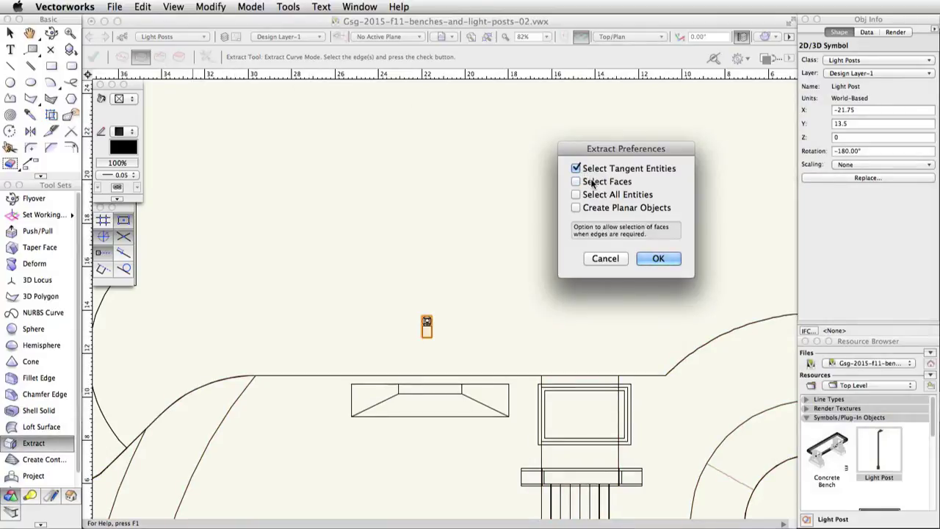
{"action": "left_click", "coordinate": [658, 258]}
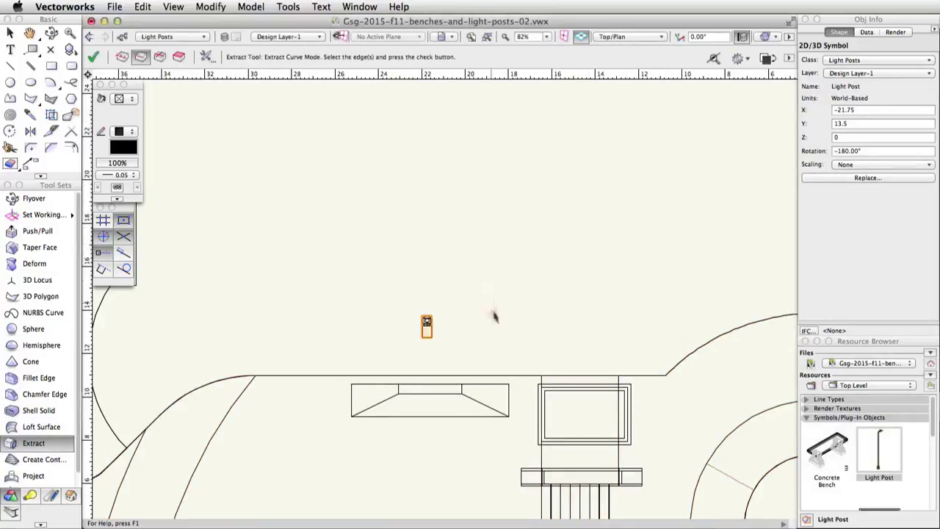
Pick the concrete base's top and curved outer edges until the whole site outline is selected.
{"action": "left_click", "coordinate": [513, 378]}
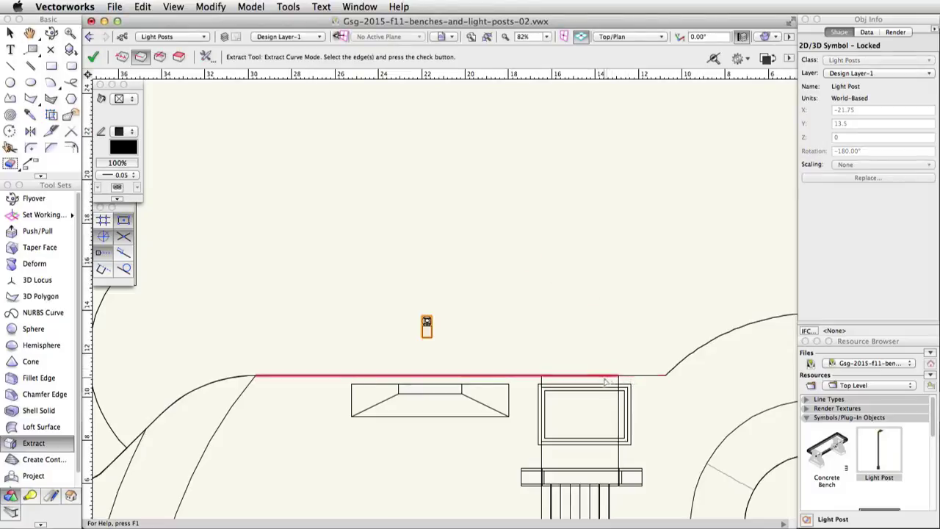
{"action": "left_click", "coordinate": [675, 370]}
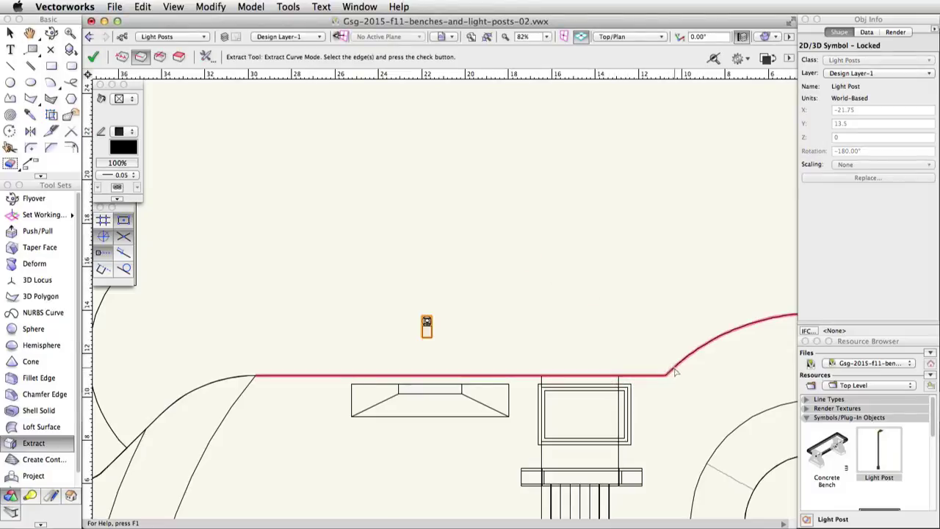
{"action": "scroll", "coordinate": [558, 242], "scroll_direction": "down", "scroll_amount": 3}
{"action": "scroll", "coordinate": [526, 208], "scroll_direction": "down", "scroll_amount": 5}
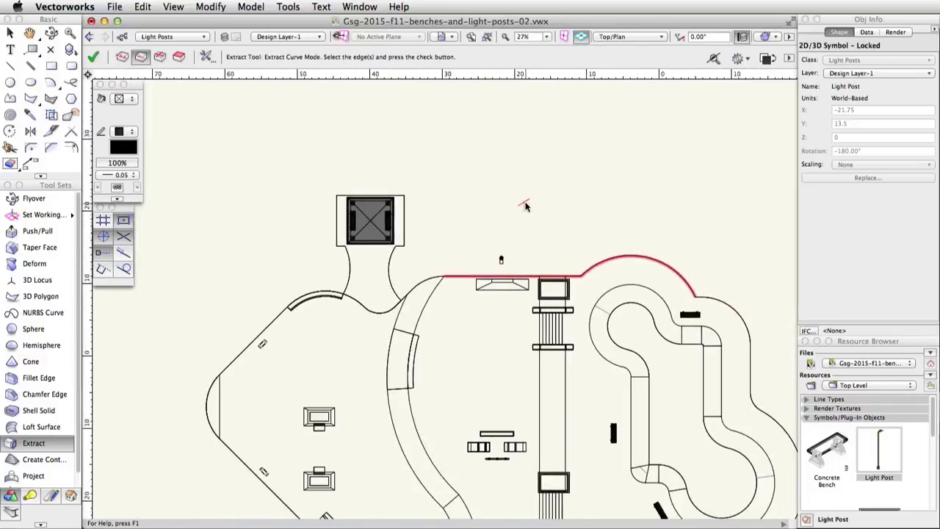
{"action": "left_click", "coordinate": [677, 280]}
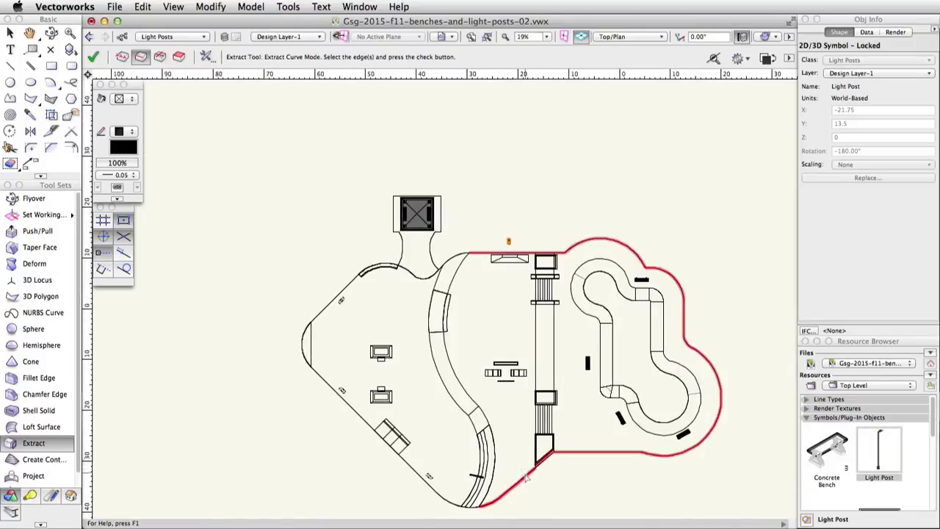
{"action": "left_click", "coordinate": [465, 508]}
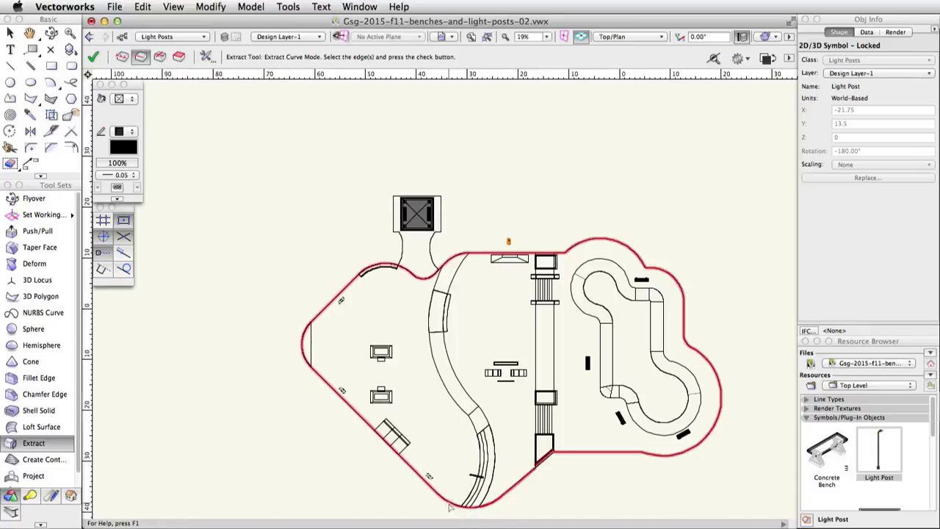
{"action": "scroll", "coordinate": [542, 514], "scroll_direction": "up", "scroll_amount": 2}
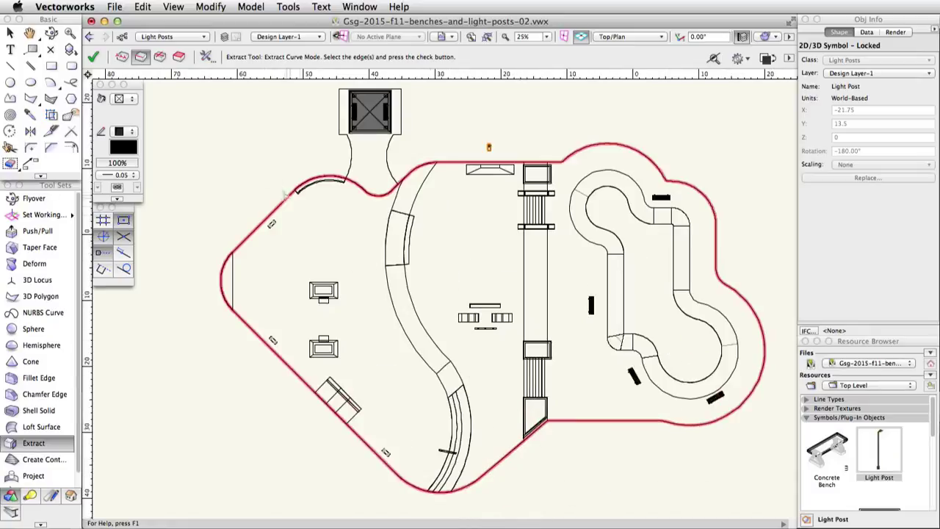
Extract the picked edges, ungroup them, and compose the 21 curves into one NURBS curve.
{"action": "left_click", "coordinate": [93, 57]}
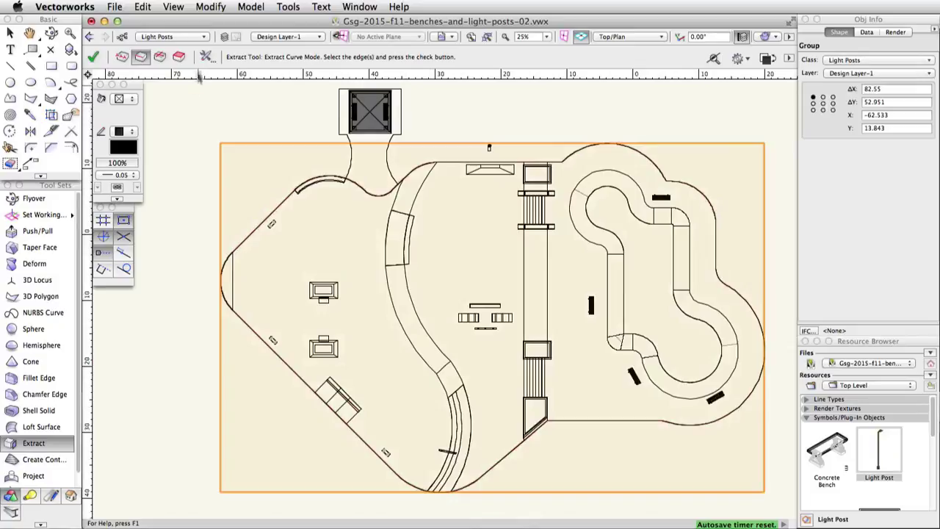
{"action": "left_click", "coordinate": [210, 7]}
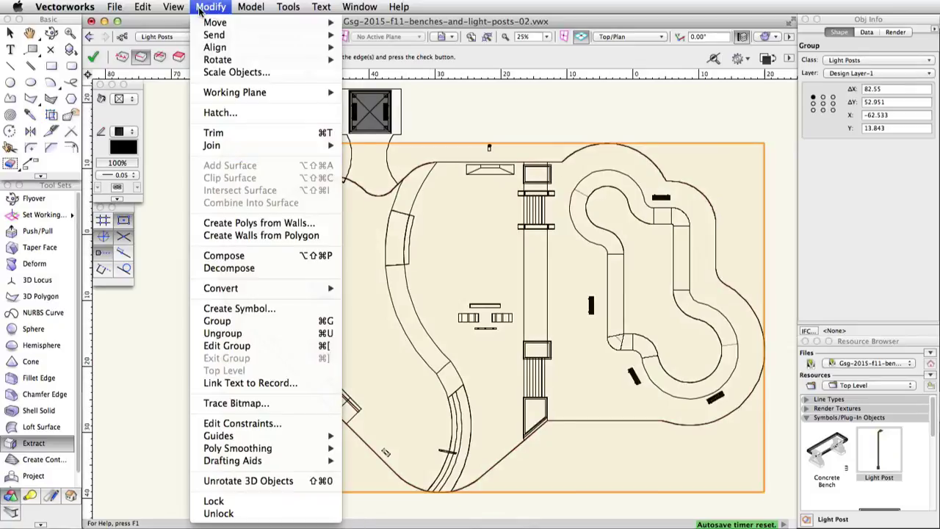
{"action": "left_click", "coordinate": [223, 334]}
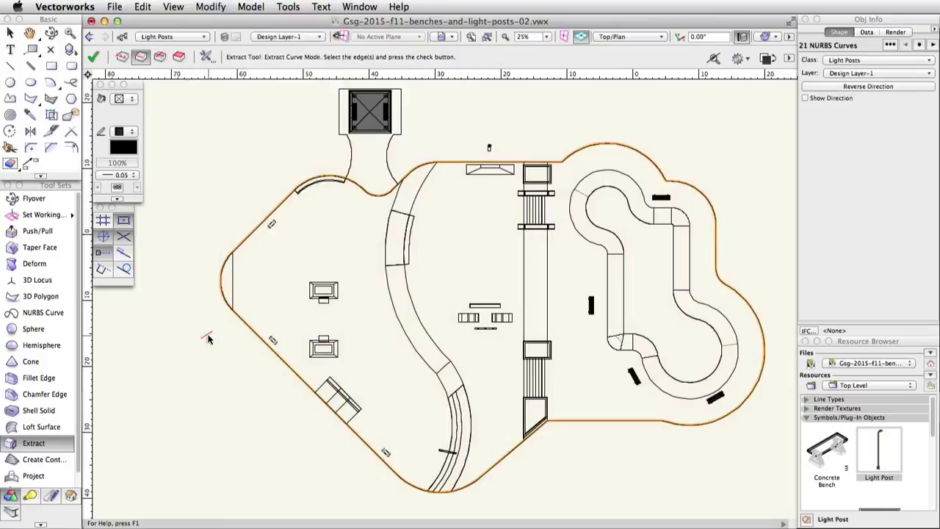
{"action": "left_click", "coordinate": [210, 7]}
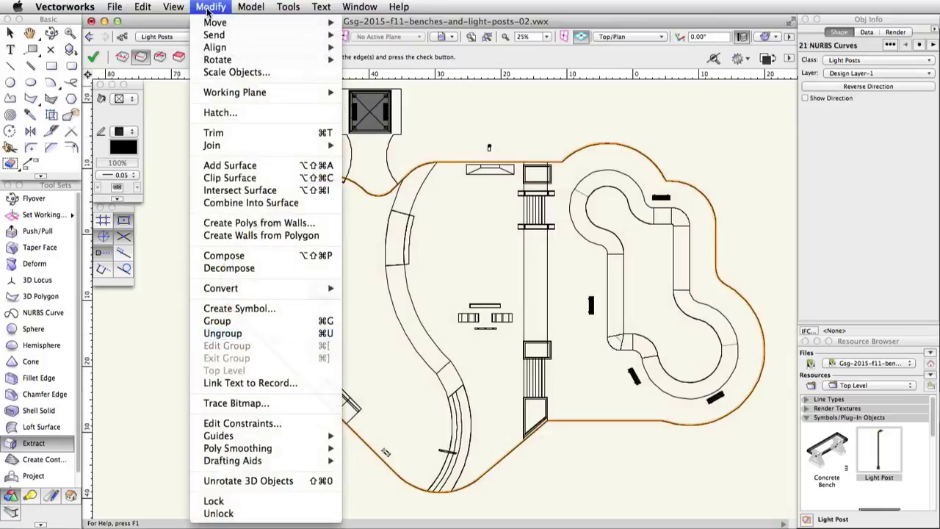
{"action": "left_click", "coordinate": [220, 256]}
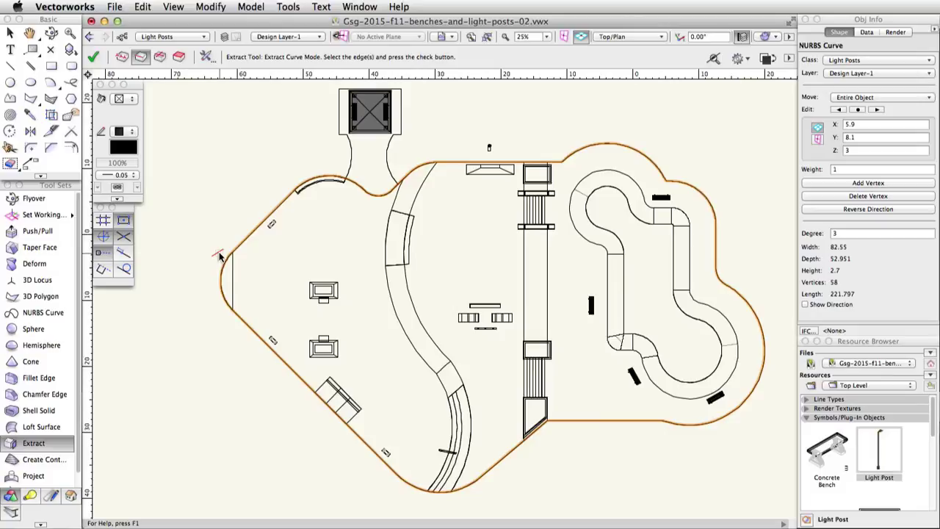
Convert the curve to wireframe polygons, then ungroup and compose them into one closed polygon.
{"action": "left_click", "coordinate": [211, 7]}
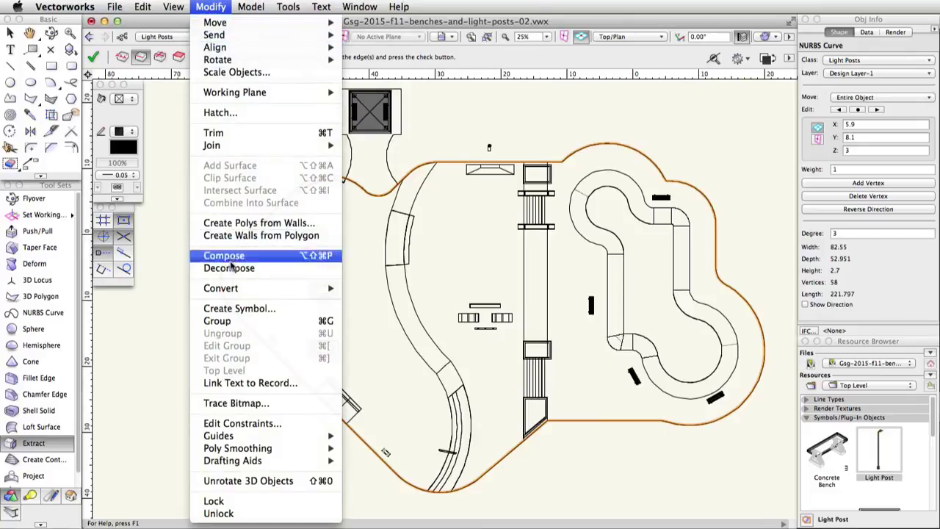
{"action": "mouse_move", "coordinate": [240, 288]}
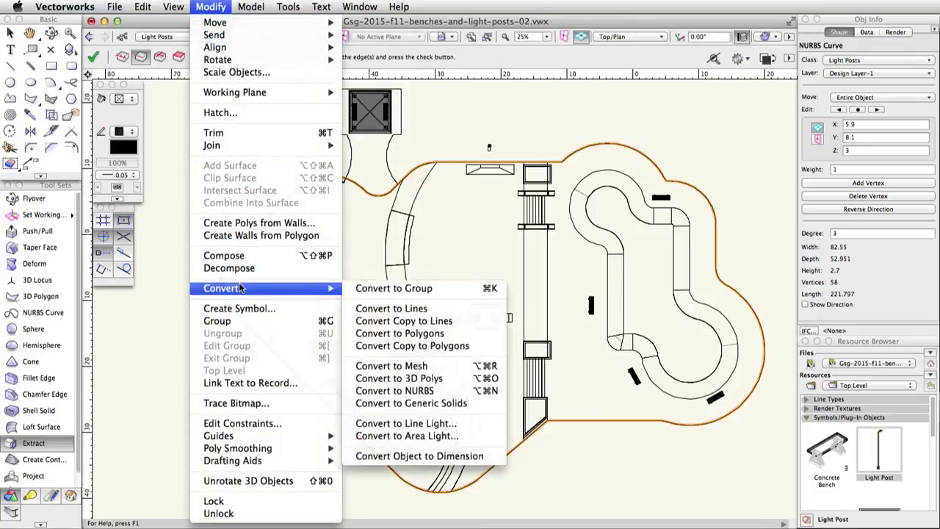
{"action": "left_click", "coordinate": [399, 333]}
{"action": "left_click", "coordinate": [685, 233]}
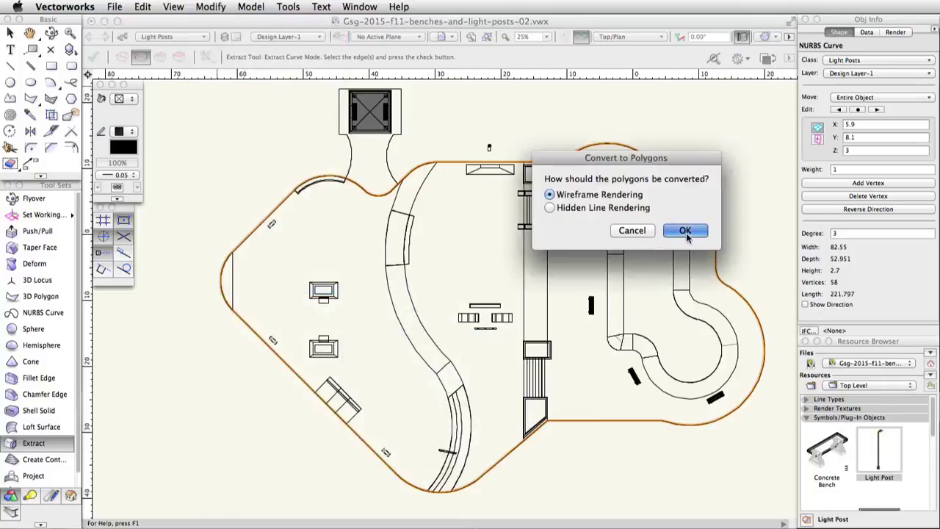
{"action": "left_click", "coordinate": [685, 232]}
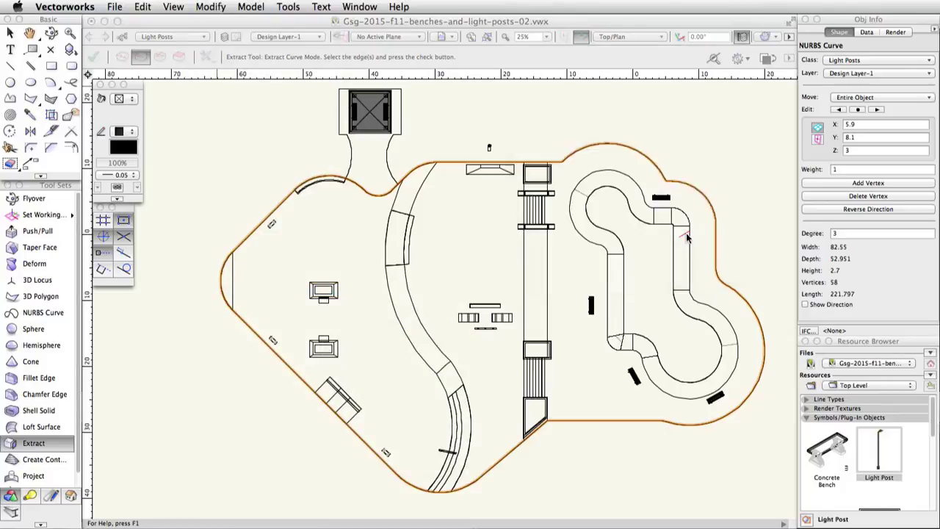
{"action": "left_click", "coordinate": [210, 6]}
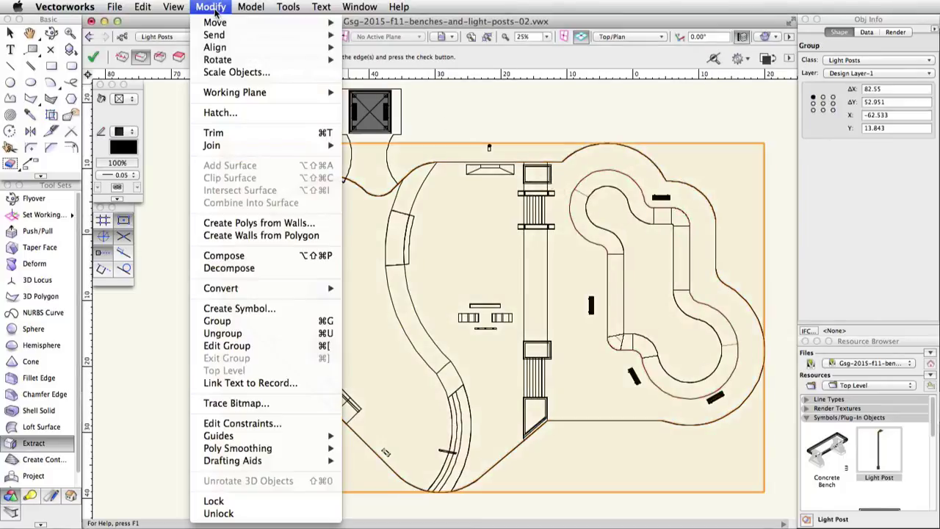
{"action": "left_click", "coordinate": [230, 330]}
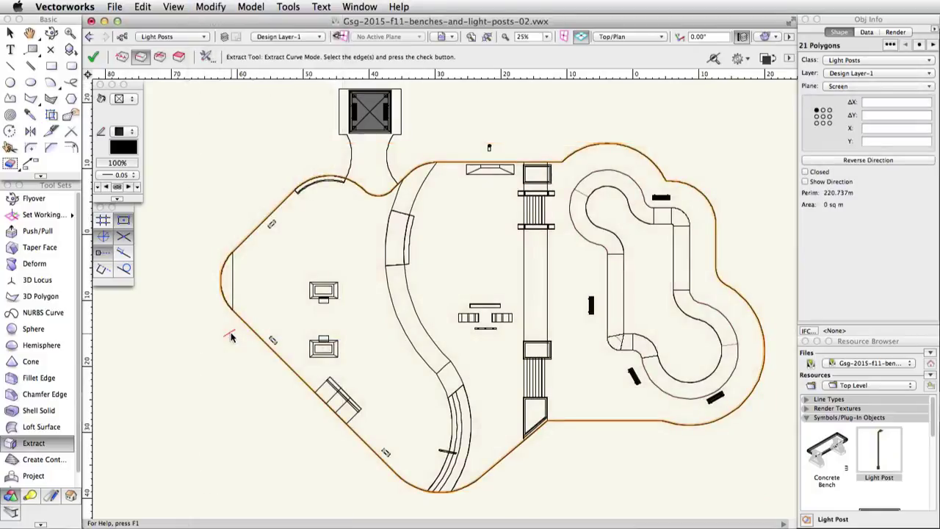
{"action": "left_click", "coordinate": [211, 7]}
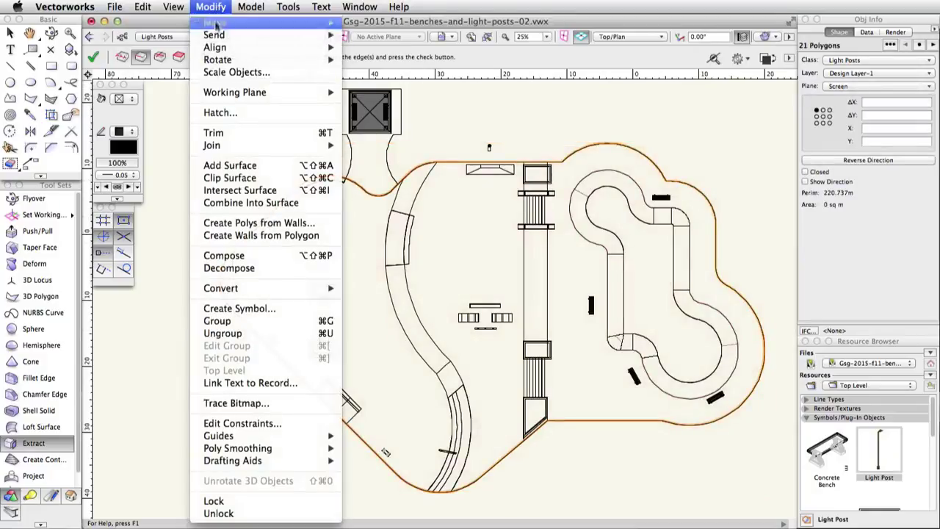
{"action": "left_click", "coordinate": [224, 255]}
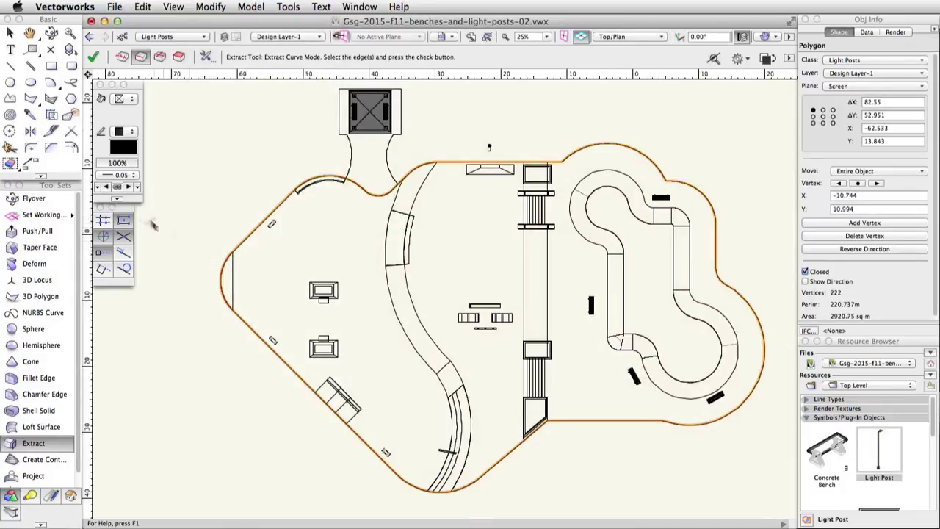
Offset the site outline outward by a distance of 1.5 with the Offset tool.
{"action": "left_click", "coordinate": [71, 147]}
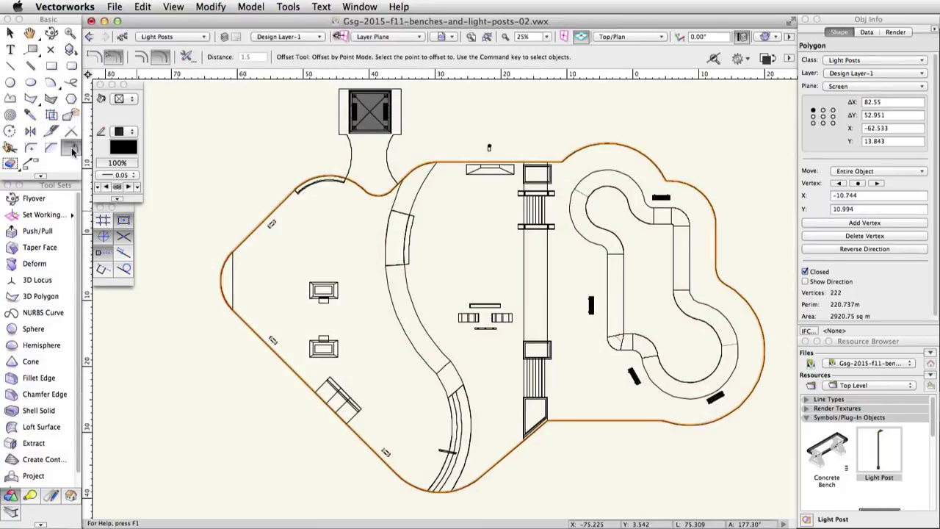
{"action": "left_click", "coordinate": [99, 61]}
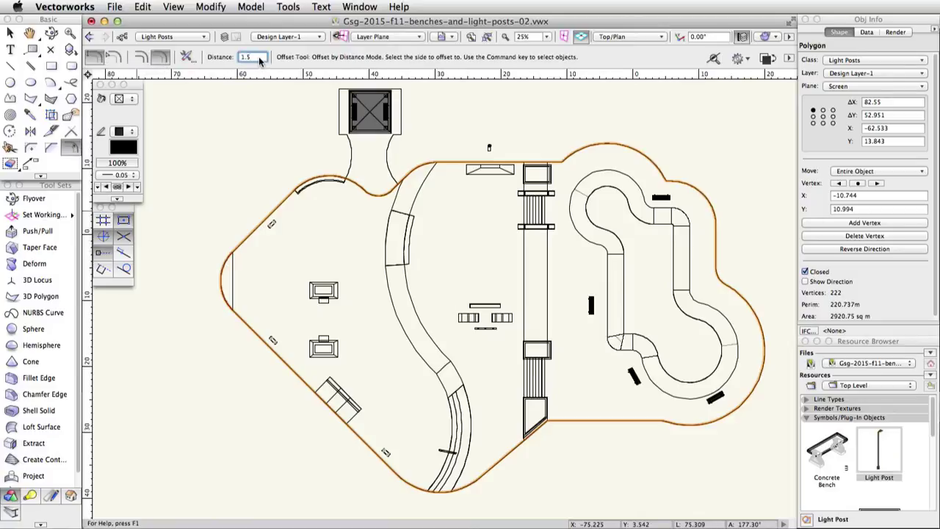
{"action": "left_click", "coordinate": [445, 113]}
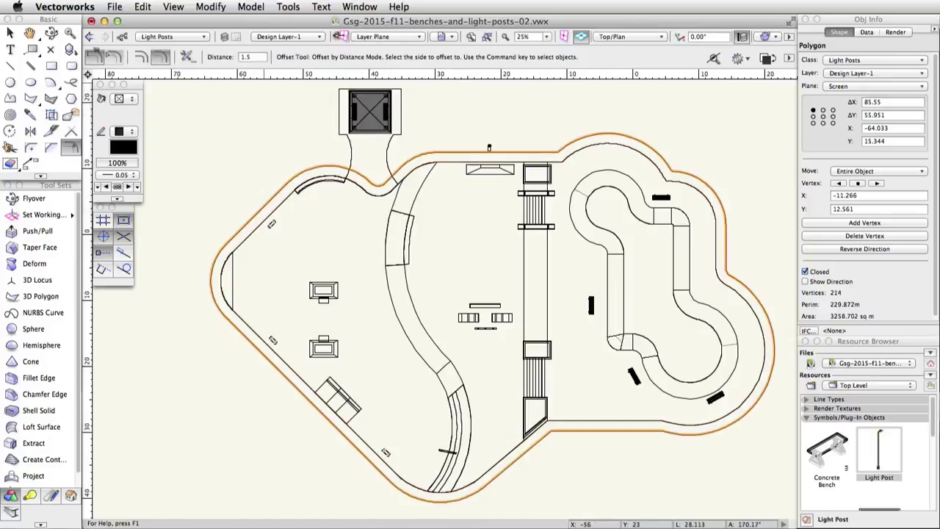
Duplicate the light post 12 times along the offset path with Keep original orientation unchecked.
{"action": "left_click", "coordinate": [10, 33]}
{"action": "scroll", "coordinate": [492, 143], "scroll_direction": "up", "scroll_amount": 5}
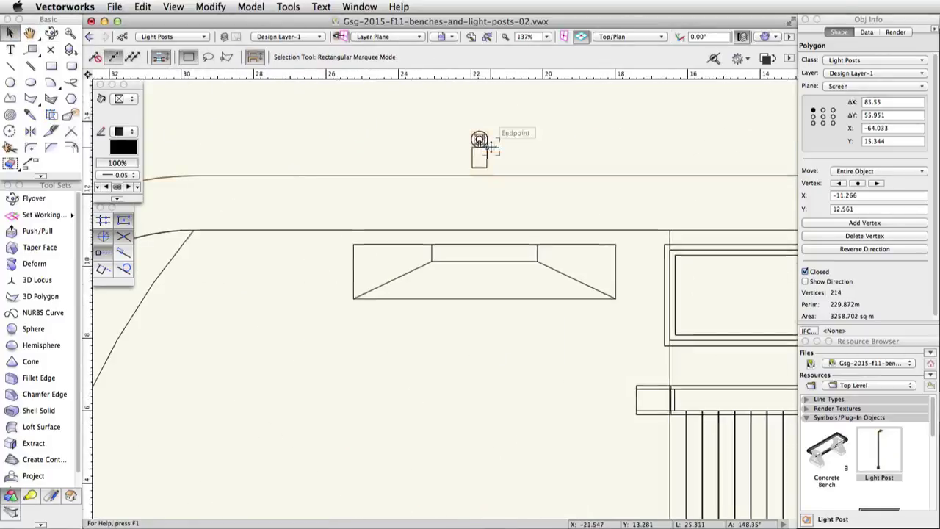
{"action": "left_click", "coordinate": [478, 142], "text": "shift"}
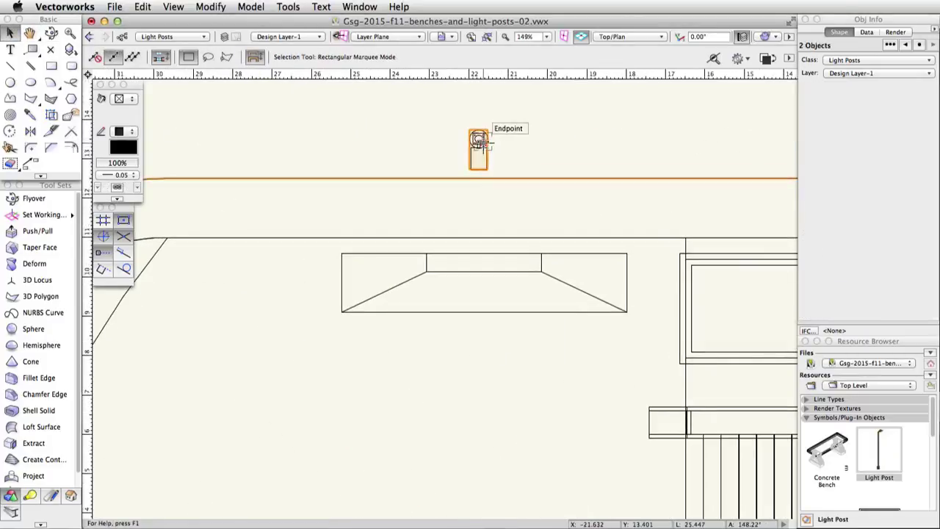
{"action": "left_click", "coordinate": [141, 7]}
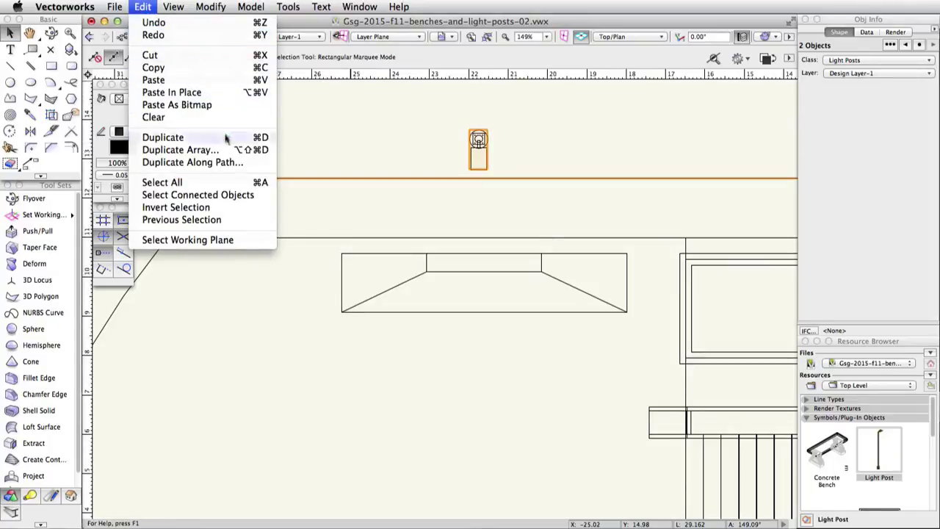
{"action": "left_click", "coordinate": [192, 163]}
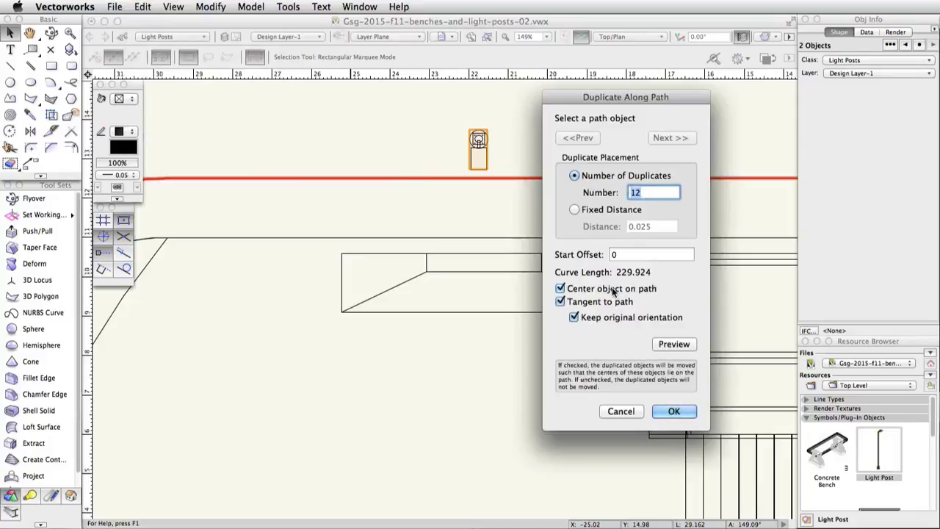
{"action": "left_click", "coordinate": [574, 317]}
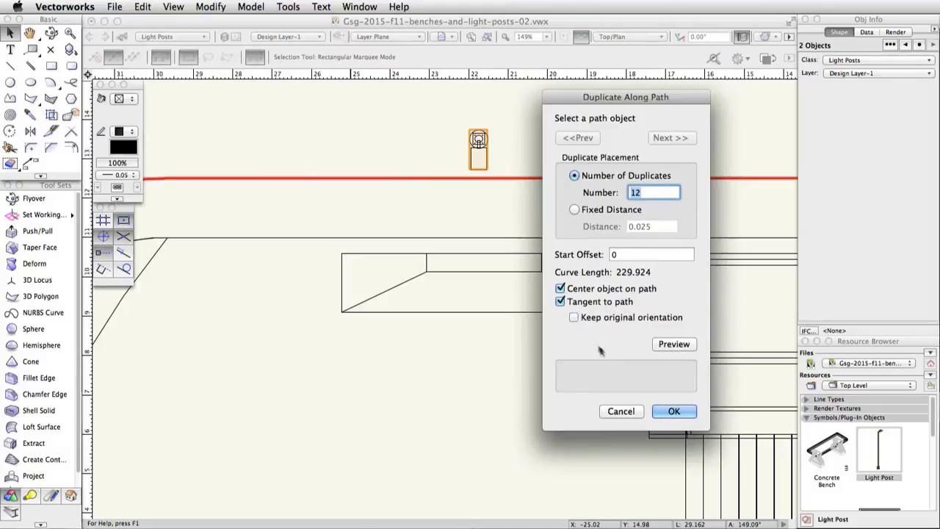
{"action": "left_click", "coordinate": [671, 410]}
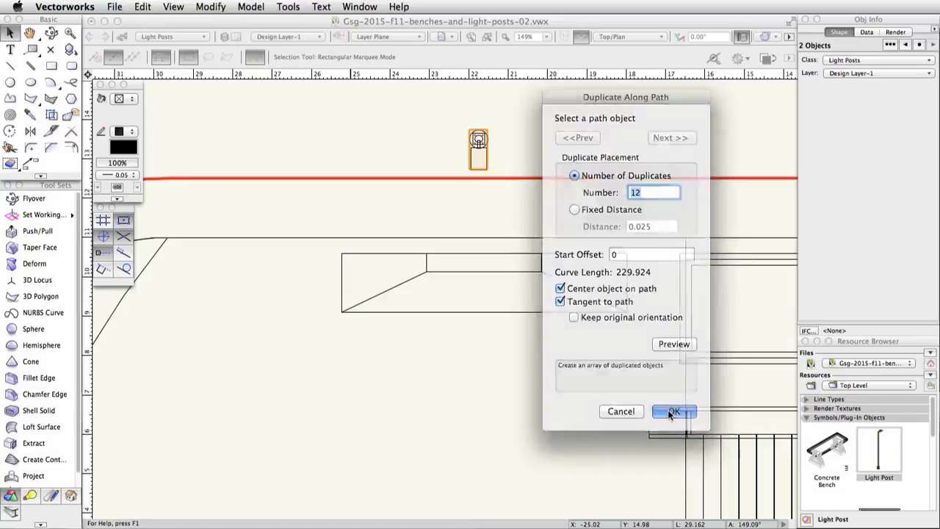
Deselect the path, zoom out, and switch to the Left Isometric view of the skatepark.
{"action": "left_click", "coordinate": [433, 176]}
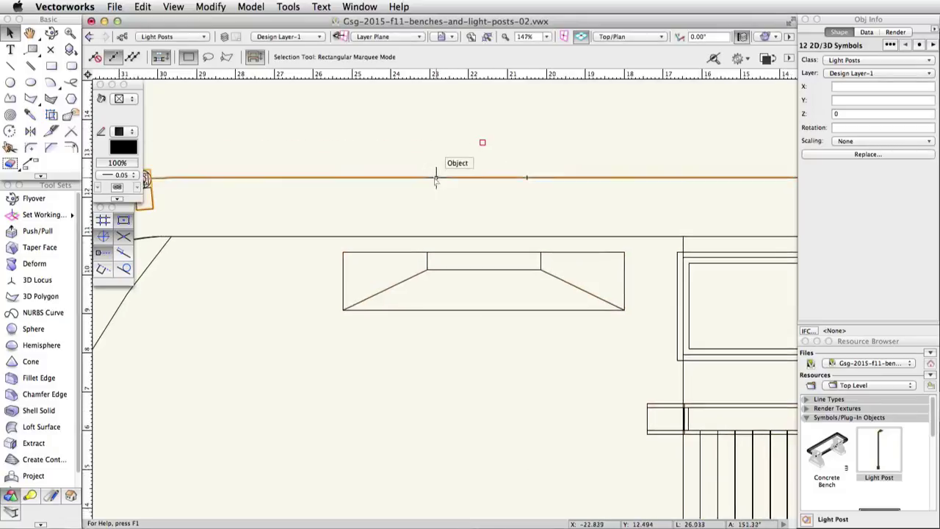
{"action": "left_click", "coordinate": [431, 160]}
{"action": "scroll", "coordinate": [434, 156], "scroll_direction": "down", "scroll_amount": 5}
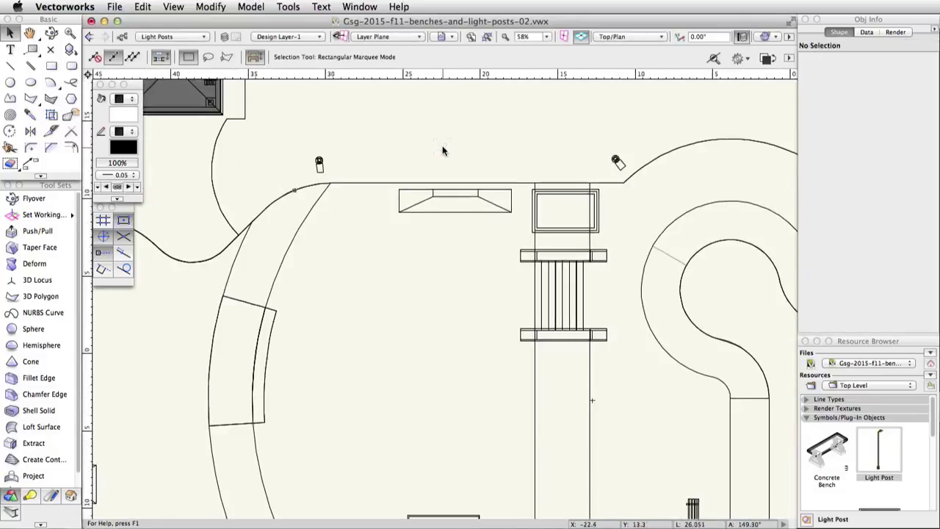
{"action": "scroll", "coordinate": [444, 144], "scroll_direction": "down", "scroll_amount": 3}
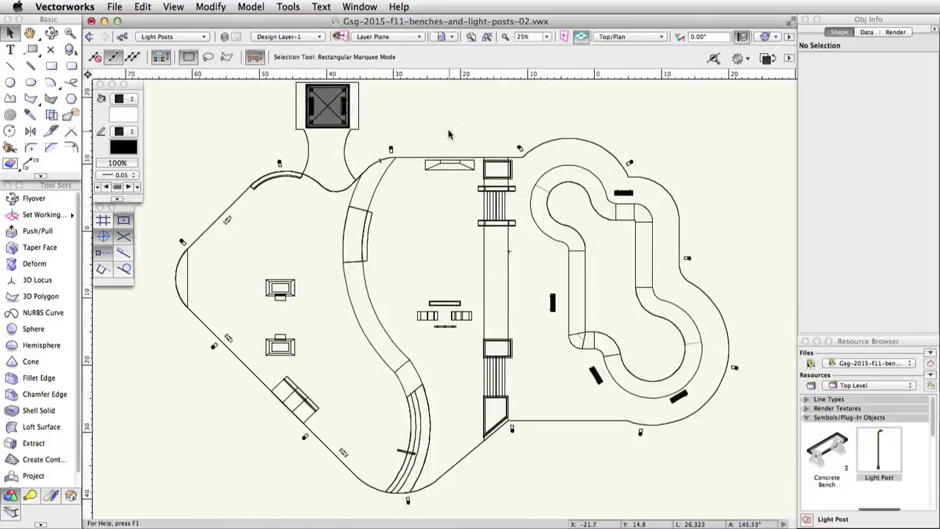
{"action": "left_click", "coordinate": [654, 37]}
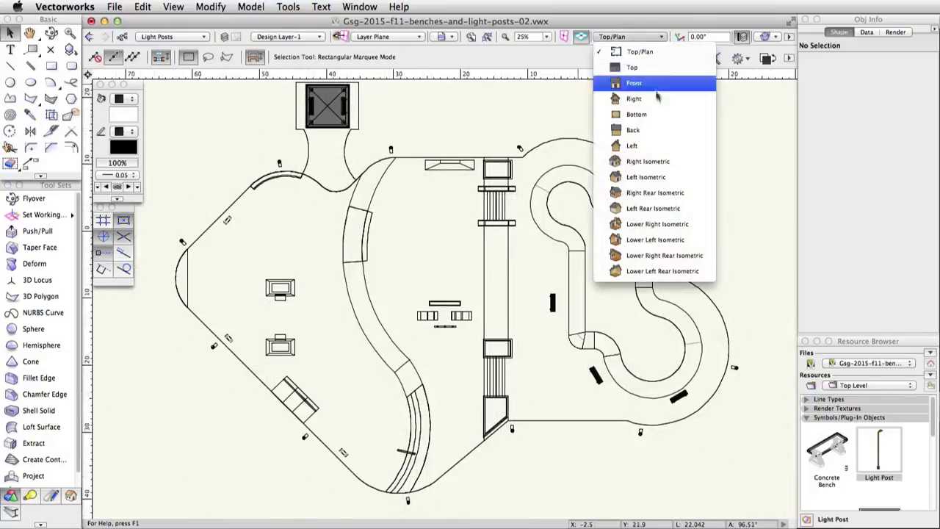
{"action": "left_click", "coordinate": [656, 177]}
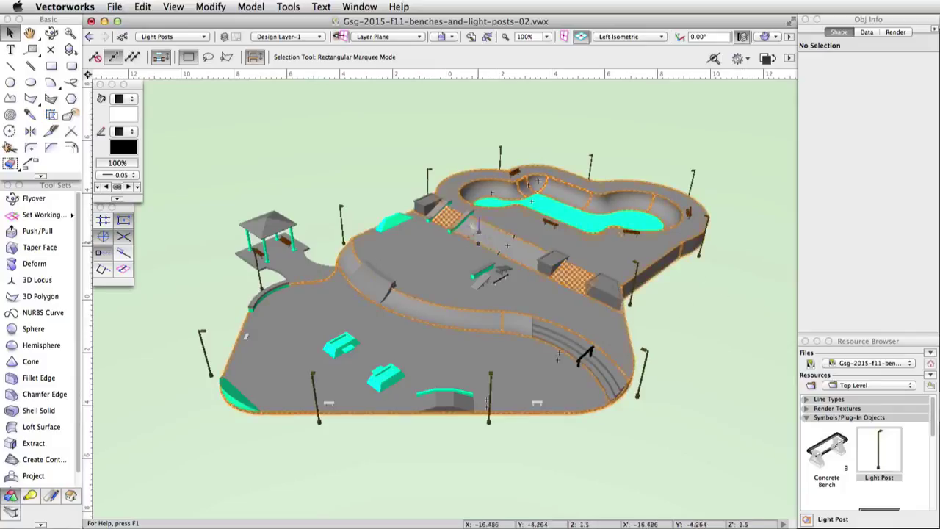
Make Site the active class and select the six light posts around the upper bowl level.
{"action": "left_click", "coordinate": [122, 37]}
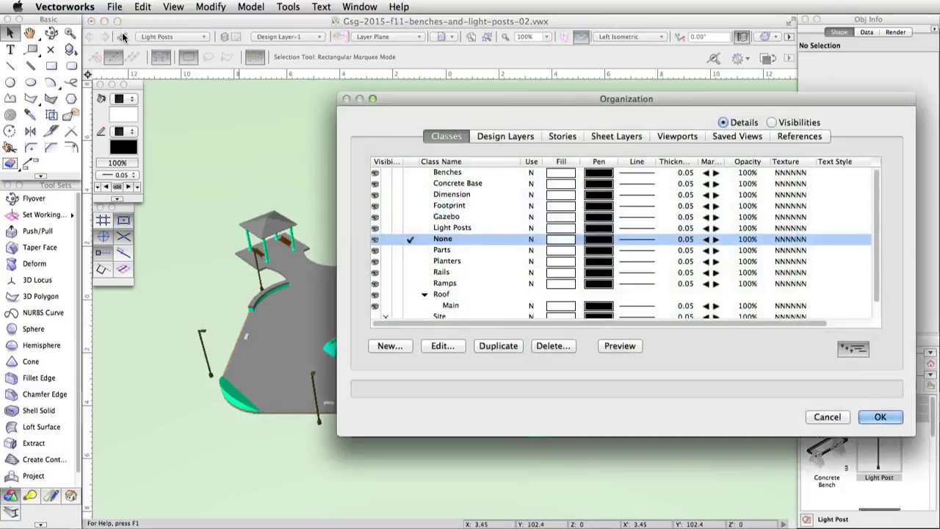
{"action": "left_click", "coordinate": [379, 316]}
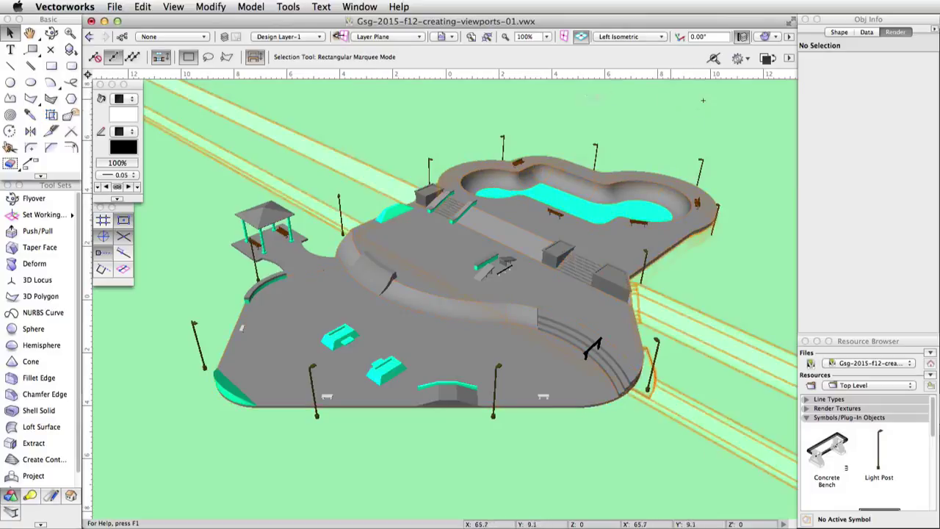
{"action": "left_click", "coordinate": [432, 156]}
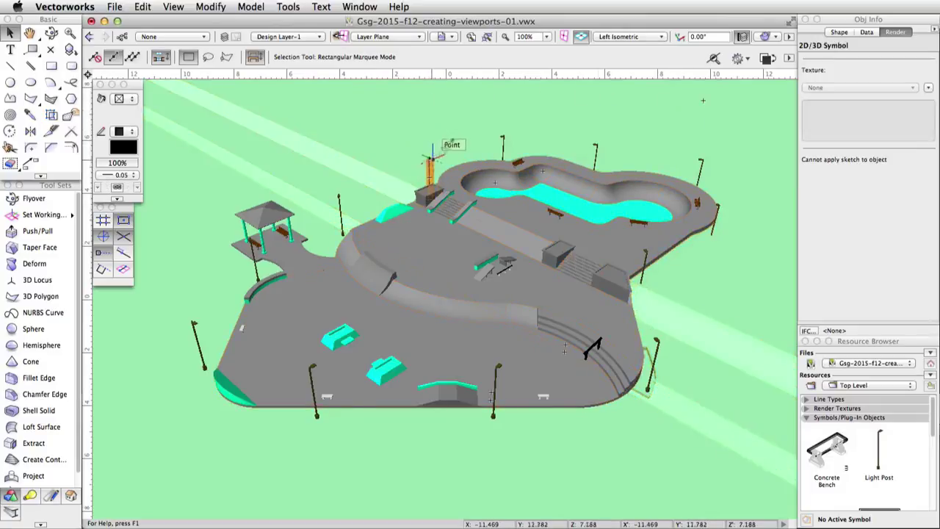
{"action": "left_click", "coordinate": [502, 143], "text": "shift"}
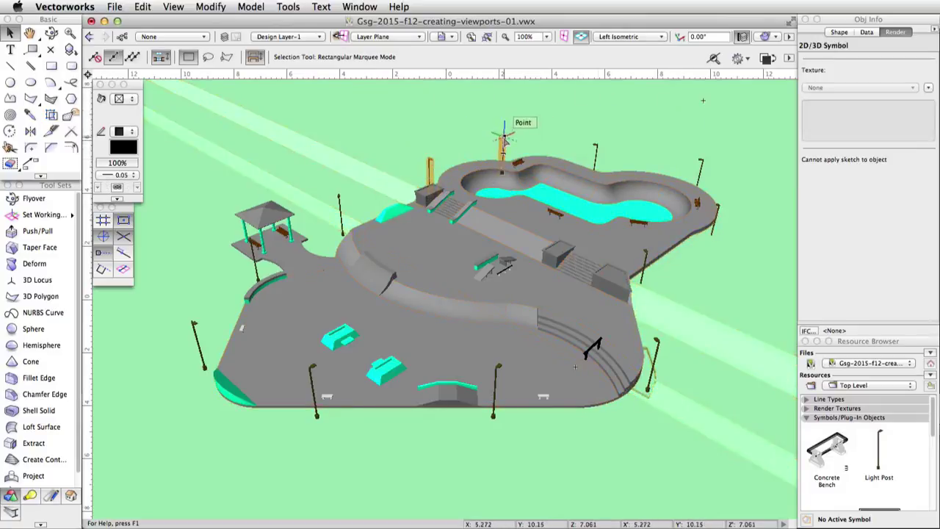
{"action": "left_click", "coordinate": [595, 147], "text": "shift"}
{"action": "left_click", "coordinate": [702, 166], "text": "shift"}
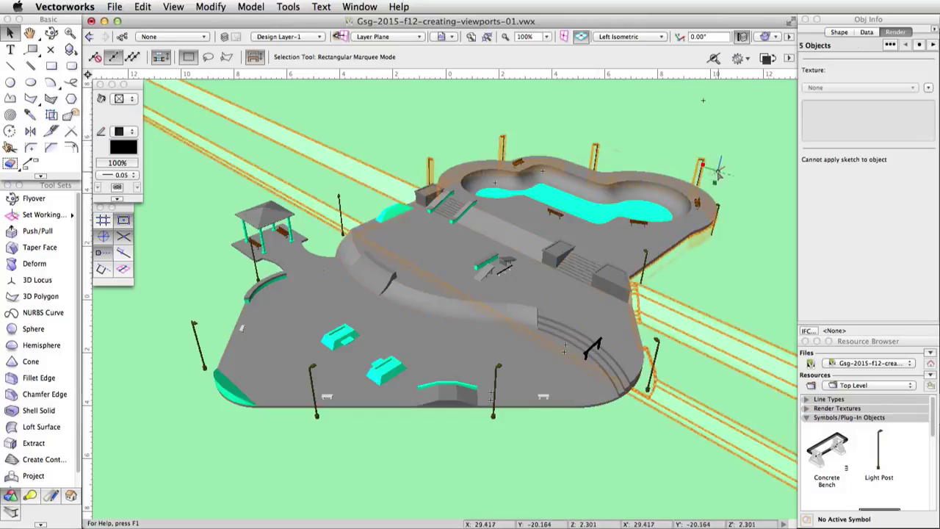
{"action": "left_click", "coordinate": [717, 177], "text": "shift"}
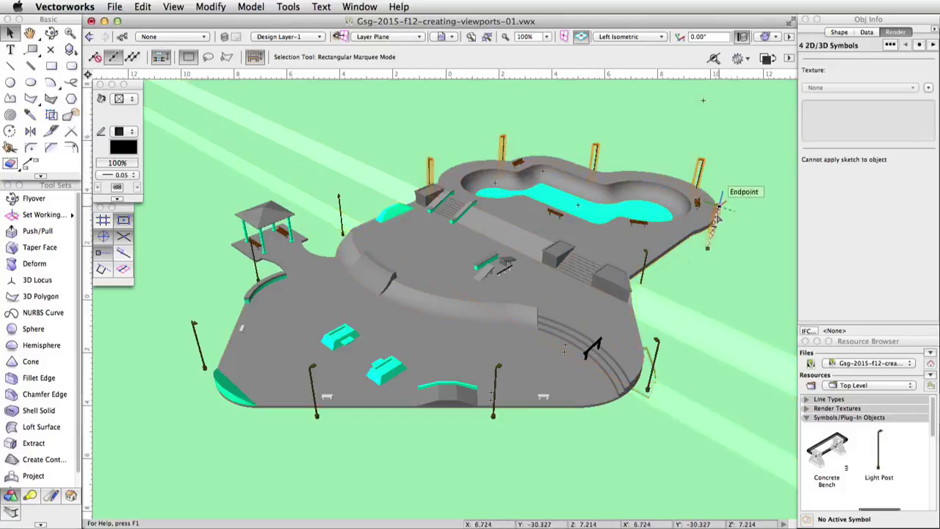
{"action": "left_click", "coordinate": [717, 216], "text": "shift"}
{"action": "left_click", "coordinate": [643, 274], "text": "shift"}
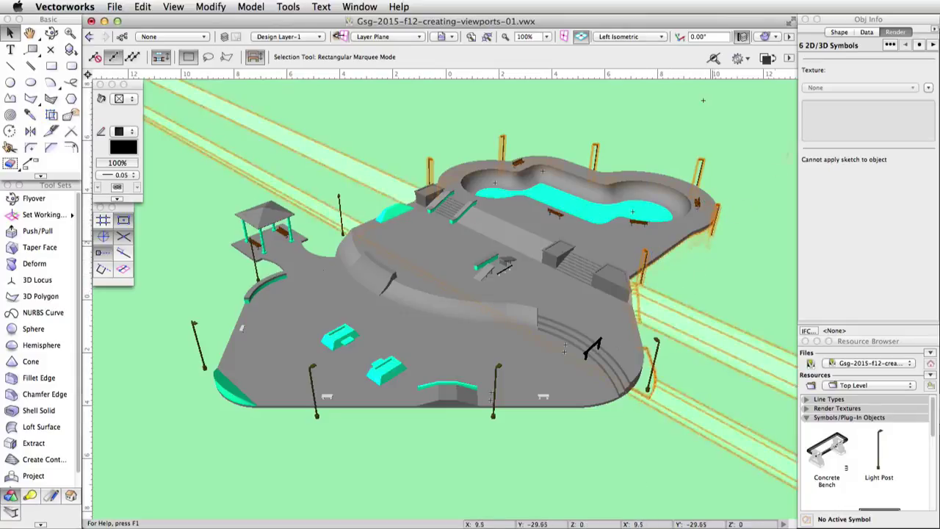
Set the selected upper-level posts' Z height to 2.75 in Object Info.
{"action": "left_click", "coordinate": [844, 33]}
{"action": "left_click", "coordinate": [854, 115]}
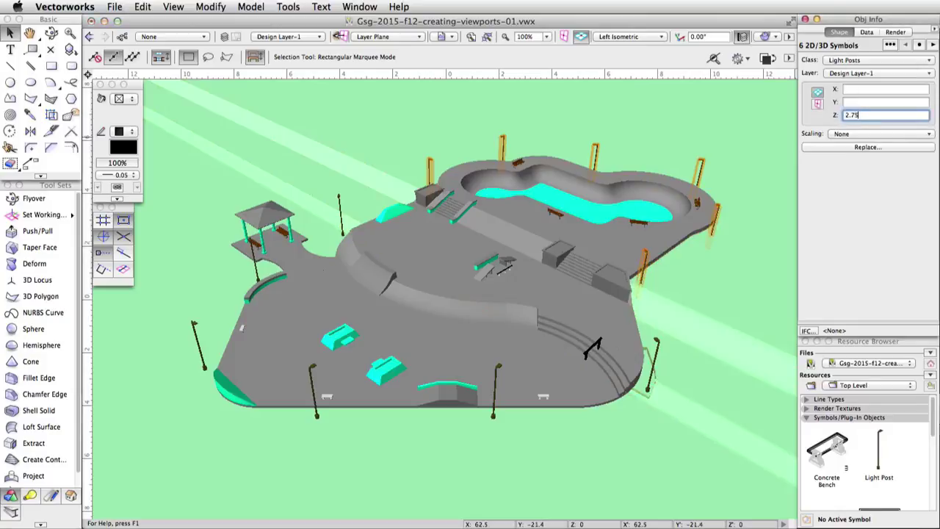
{"action": "key", "text": "Return"}
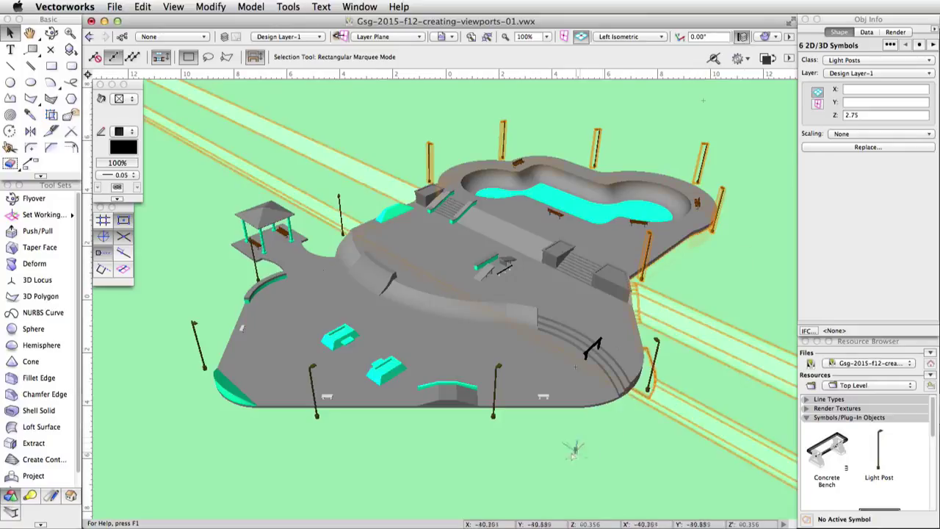
Select the lower front-level light posts, set their Z to 0.15, then deselect.
{"action": "left_click", "coordinate": [495, 397]}
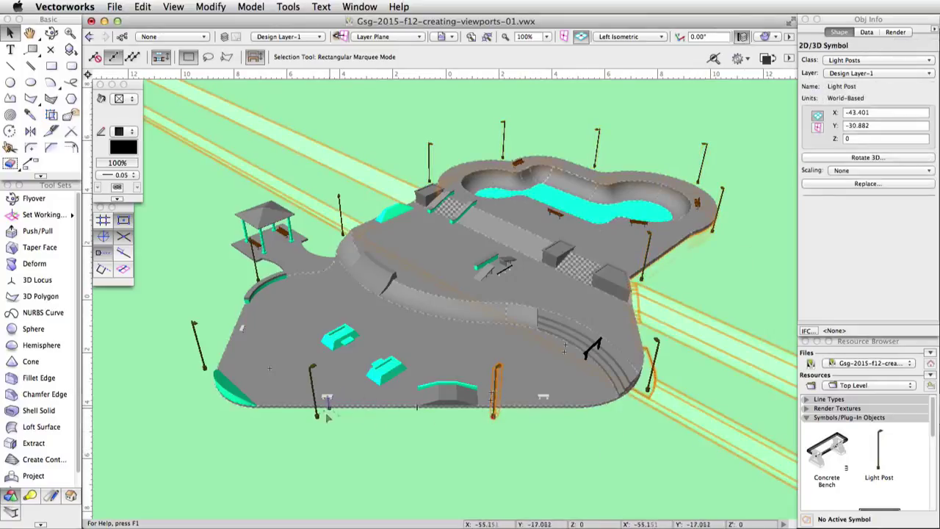
{"action": "left_click", "coordinate": [312, 386], "text": "shift"}
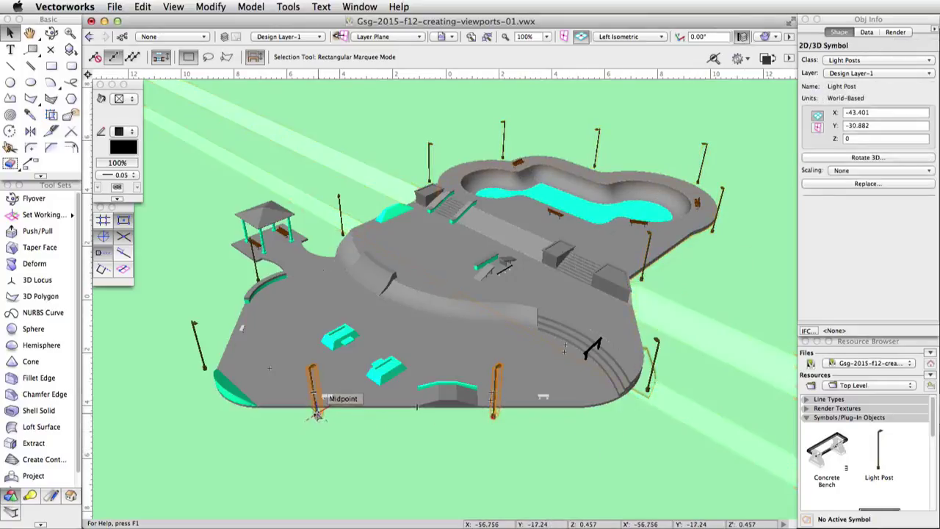
{"action": "left_click", "coordinate": [199, 349], "text": "shift"}
{"action": "left_click", "coordinate": [339, 217], "text": "shift"}
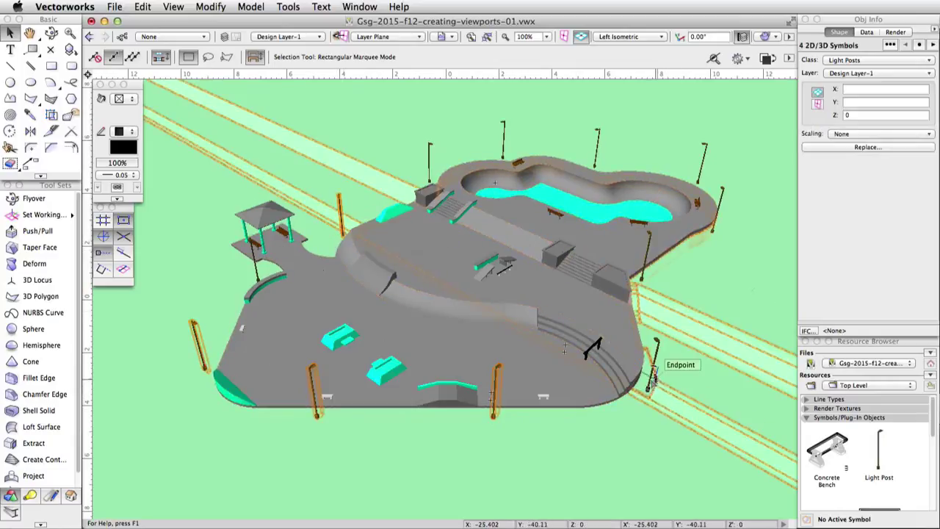
{"action": "left_click", "coordinate": [853, 117]}
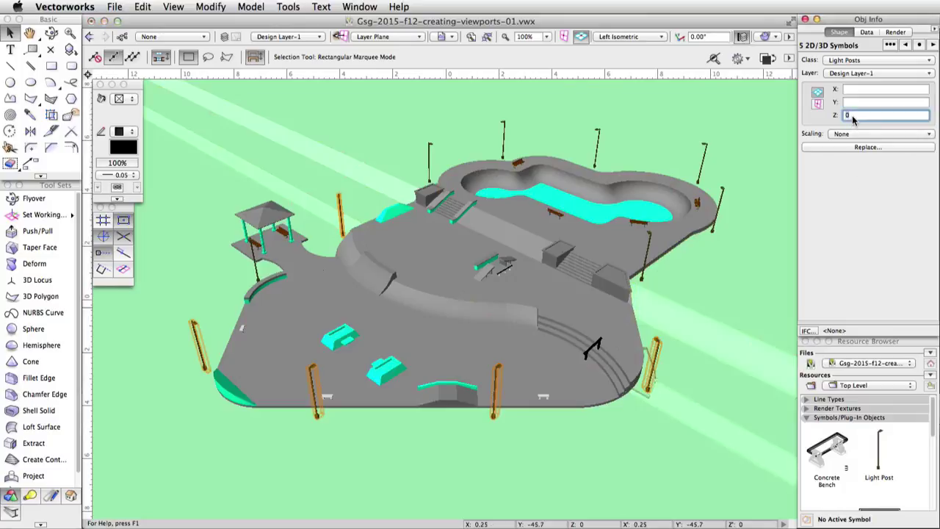
{"action": "key", "text": "Return"}
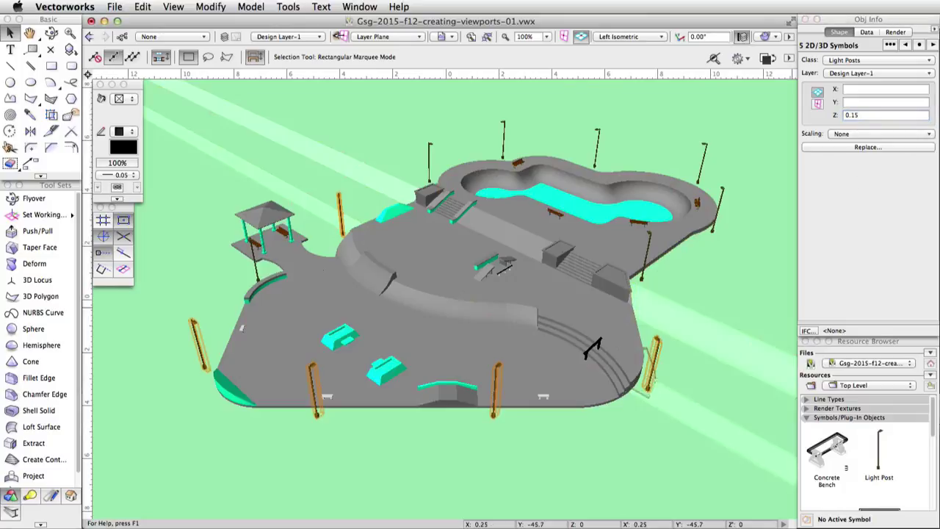
{"action": "left_click", "coordinate": [772, 211]}
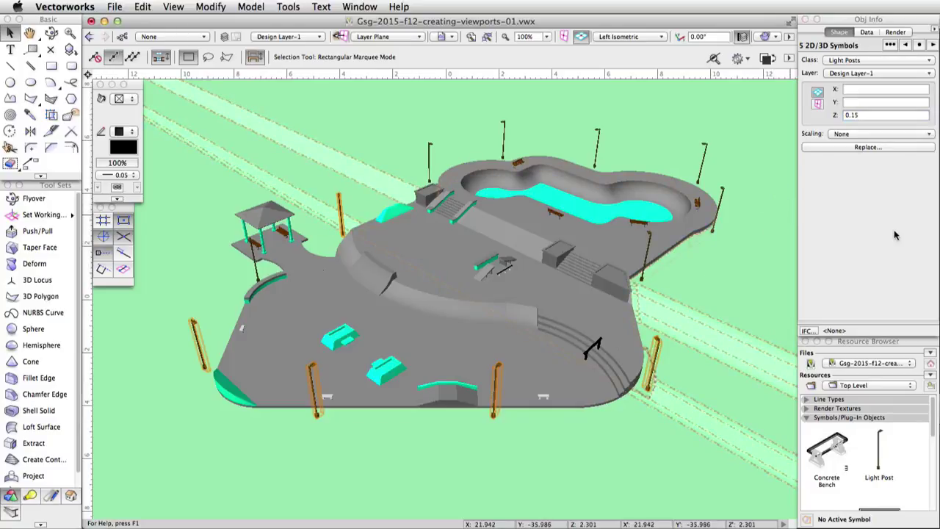